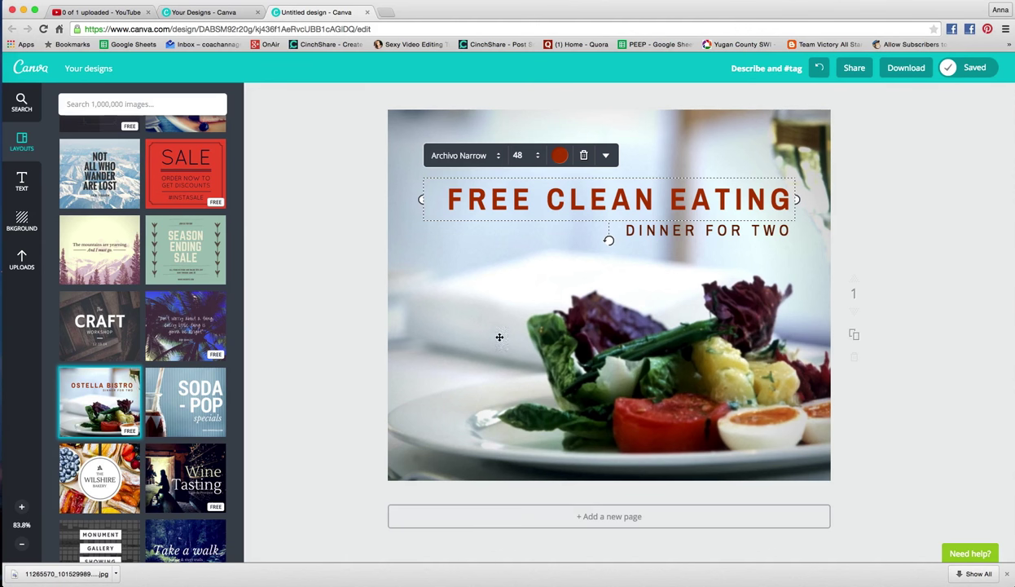
Finish the text edits and download the Free Clean Eating design as an image.
left_click(501, 330)
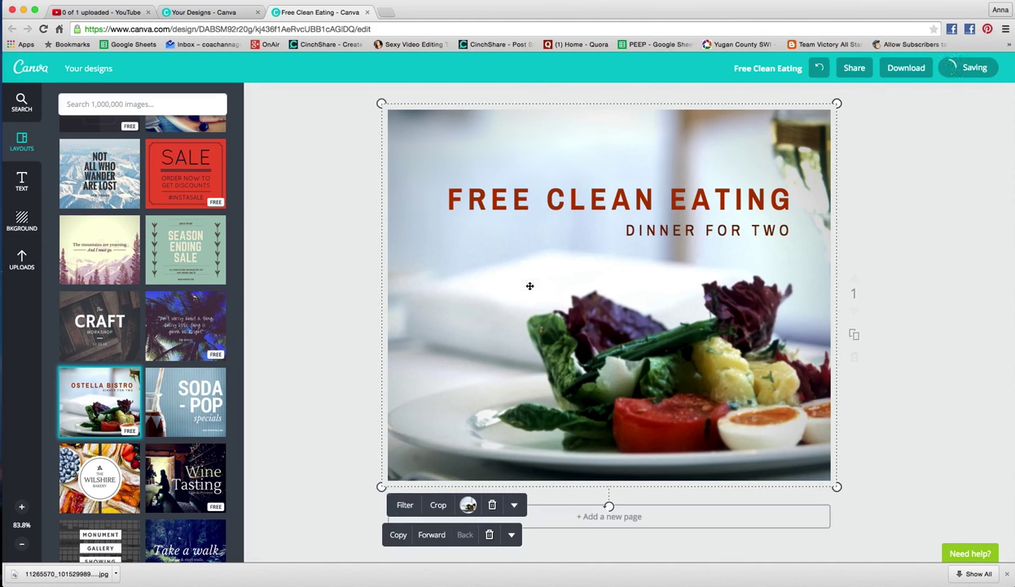
left_click(666, 227)
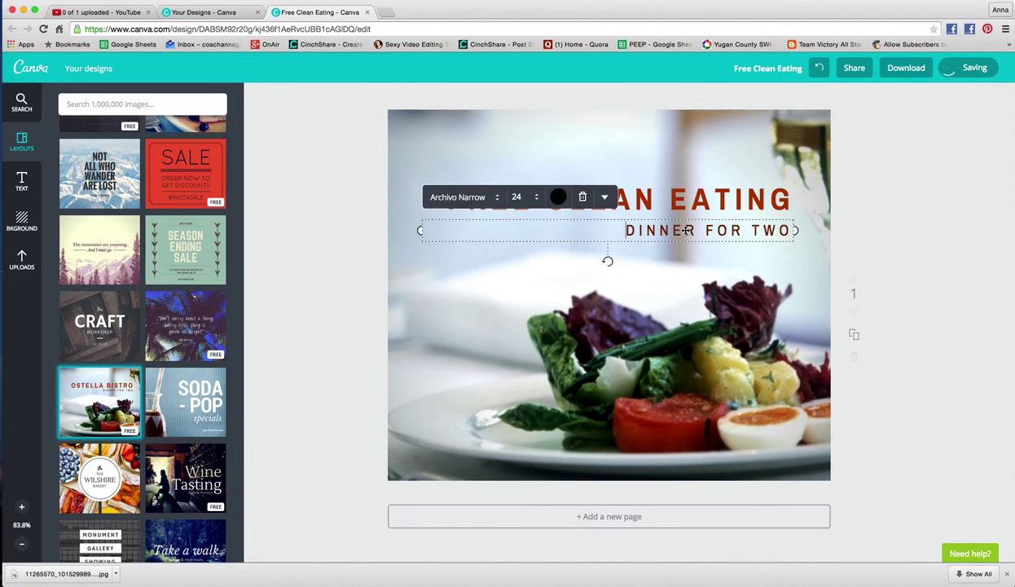
left_click(925, 355)
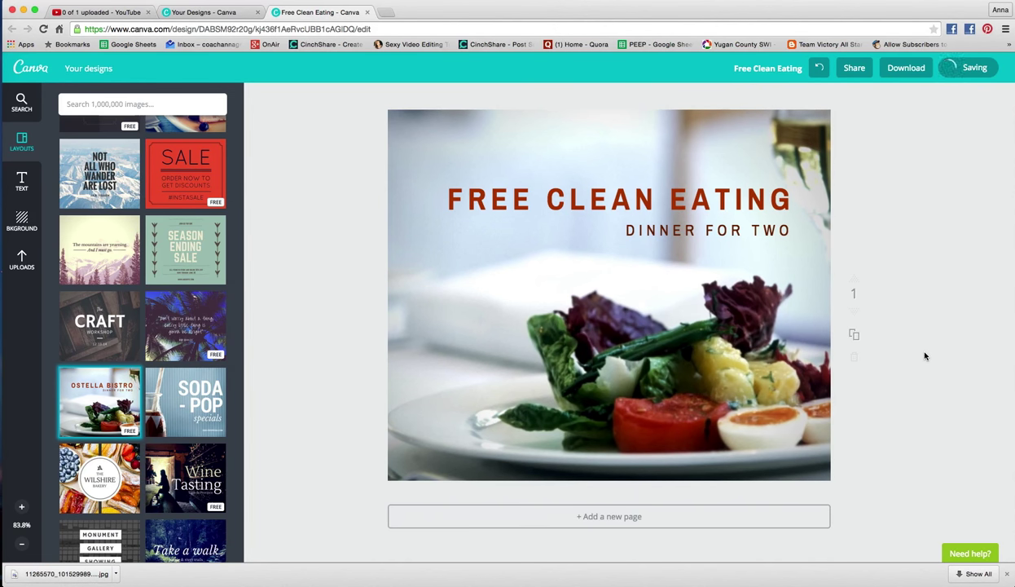
left_click(903, 70)
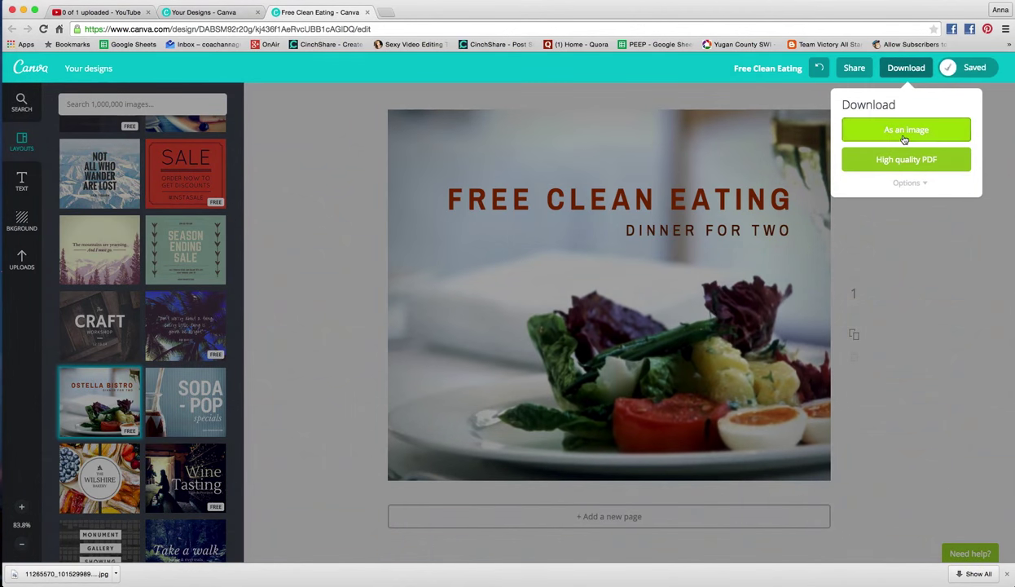
left_click(903, 133)
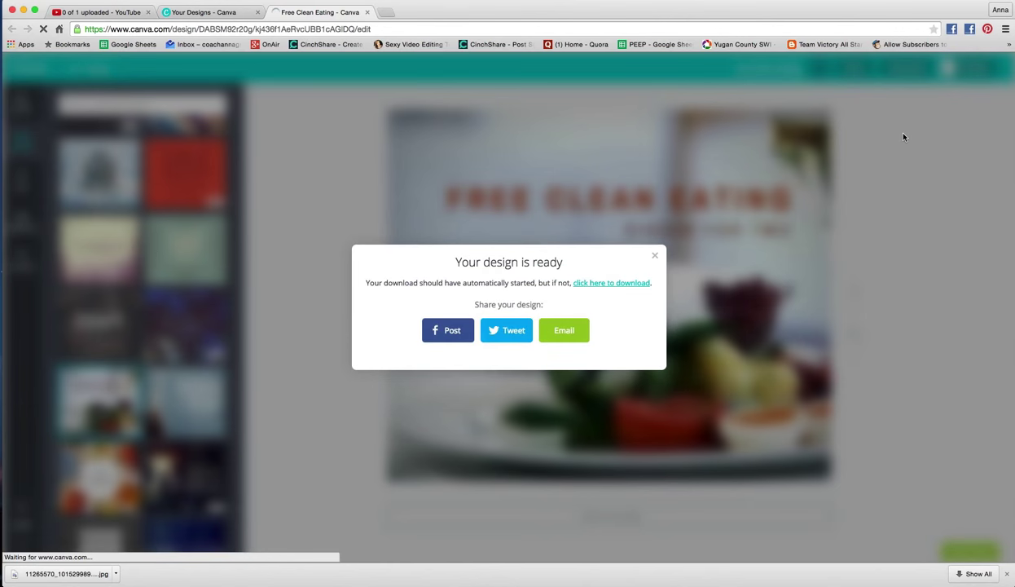
left_click(657, 259)
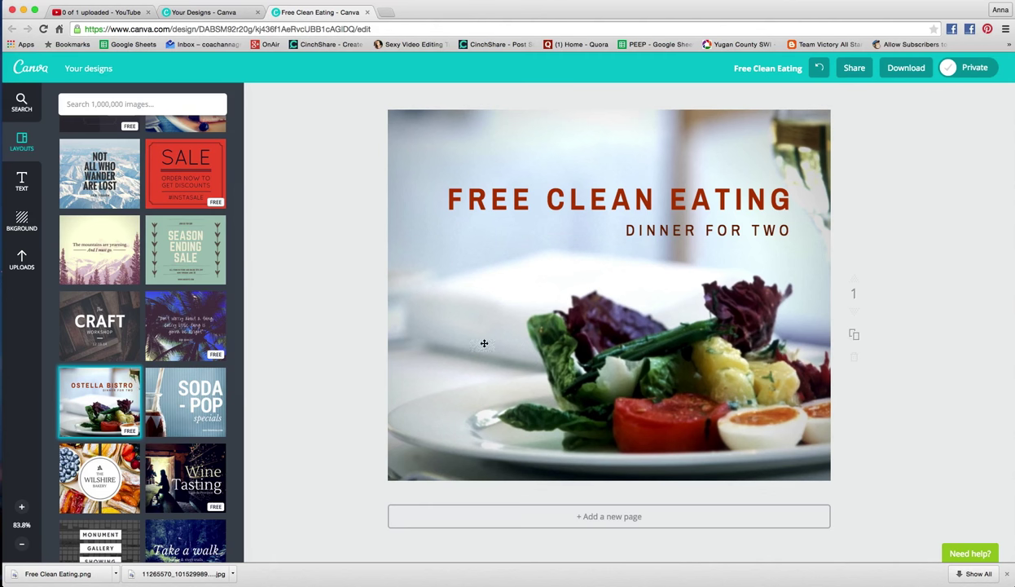
Replace the design's food background with the uploaded photo of the woman doing yoga on a seaside dock.
left_click(21, 257)
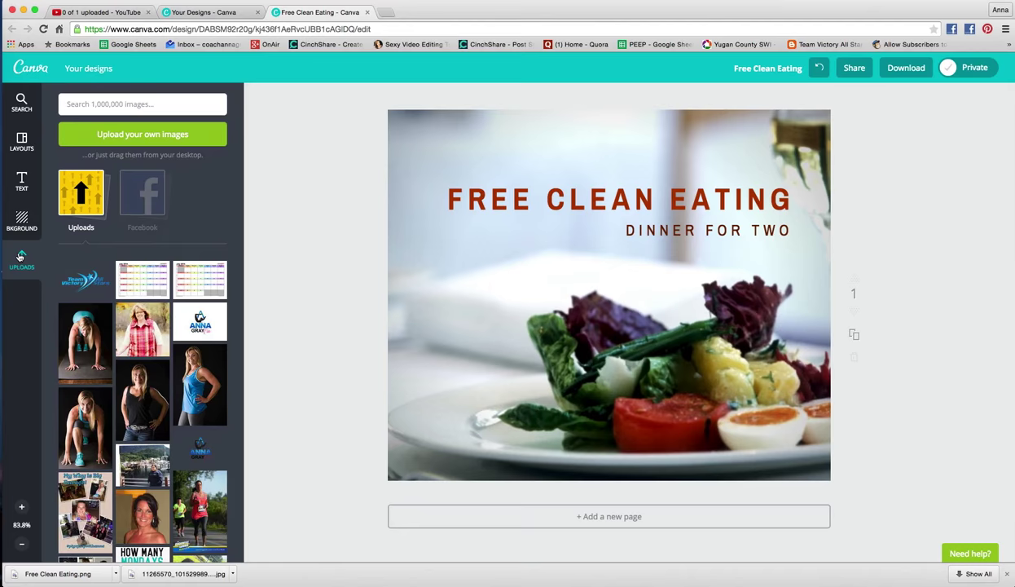
scroll(131, 334, "down", 10)
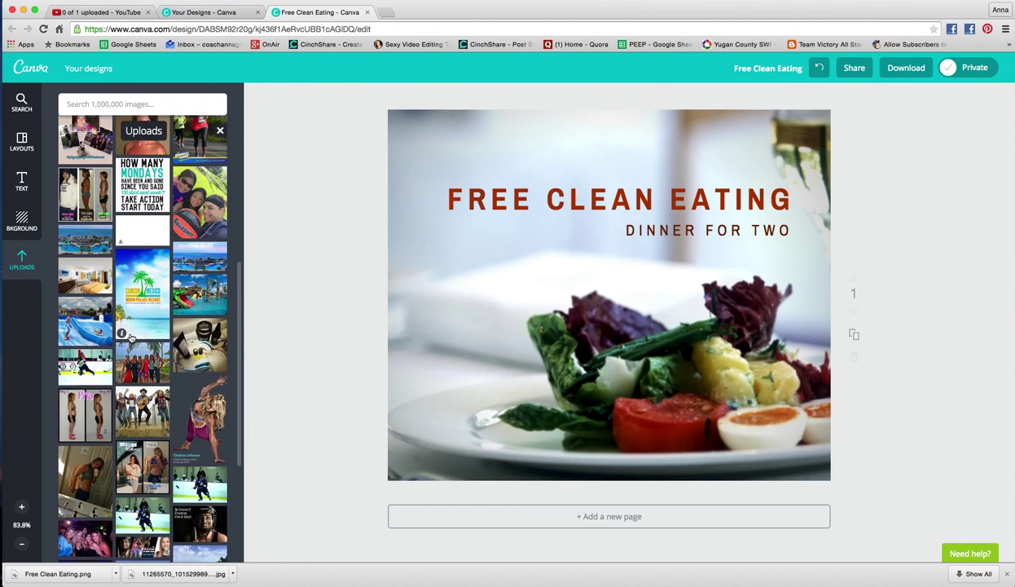
scroll(131, 337, "down", 2)
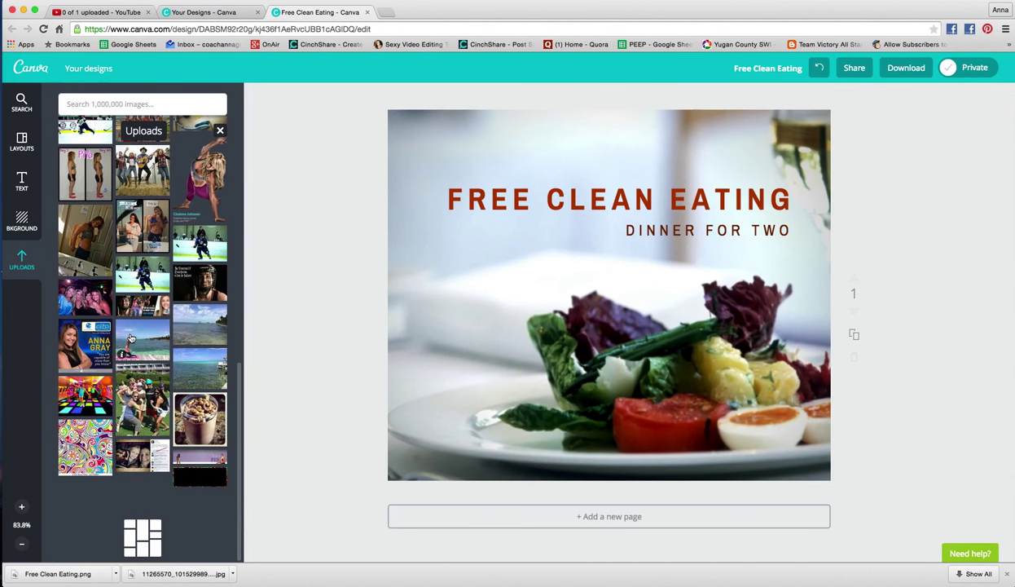
scroll(130, 339, "up", 4)
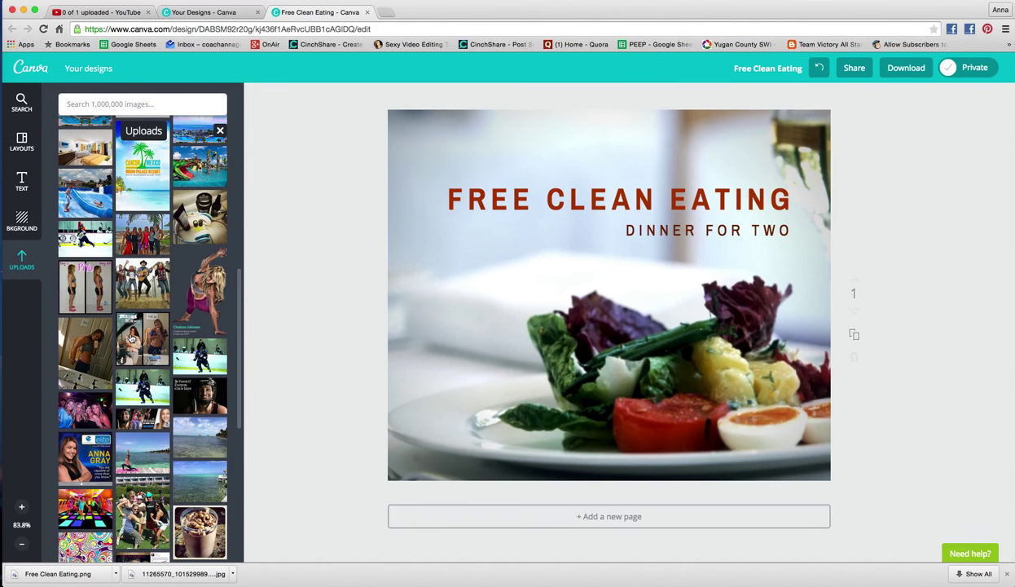
scroll(130, 337, "down", 1)
scroll(130, 336, "down", 1)
left_click_drag(143, 425, 529, 326)
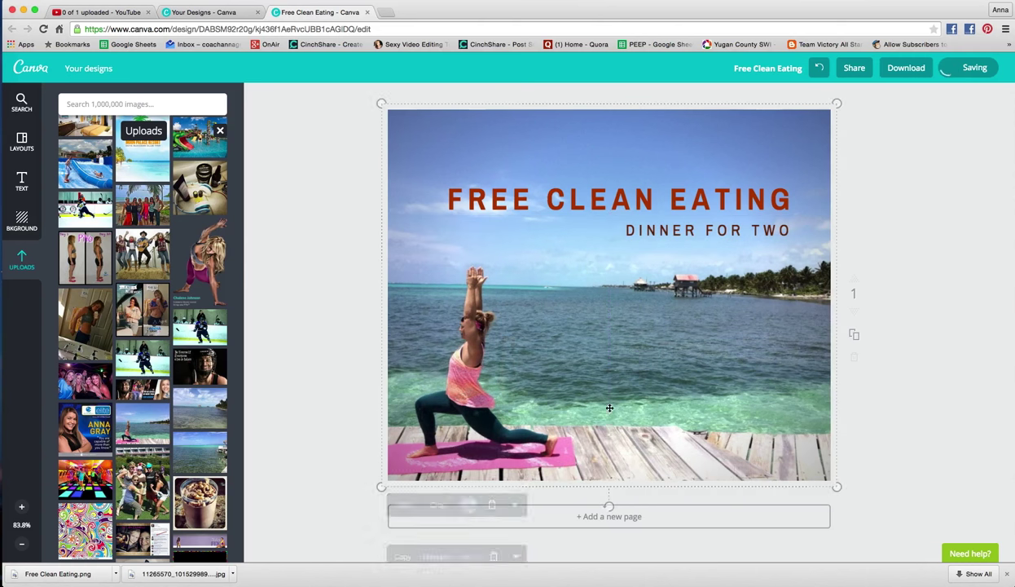
left_click(350, 335)
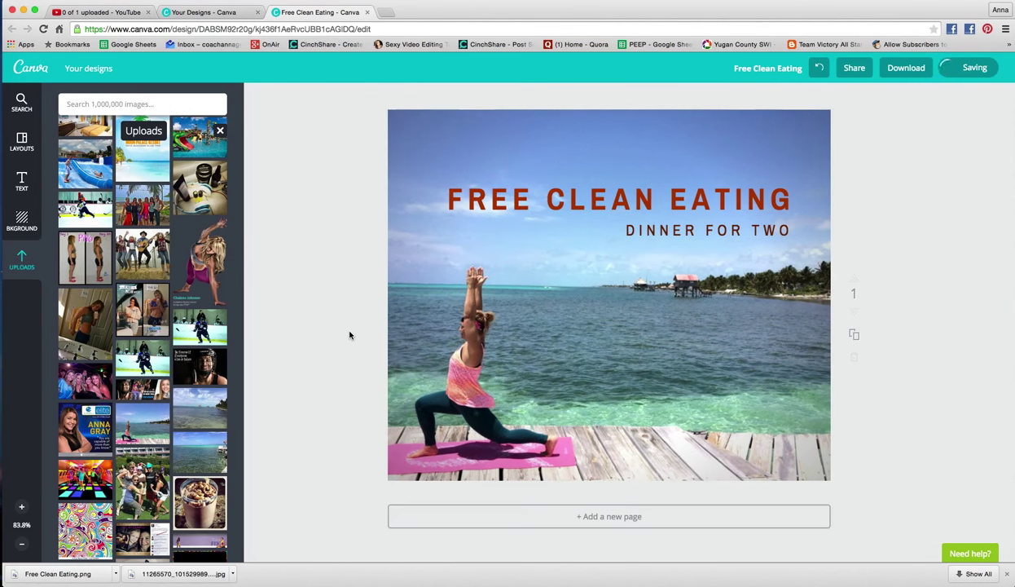
Replace the headline text over the yoga photo with "FREE YOURSELF".
left_click(526, 192)
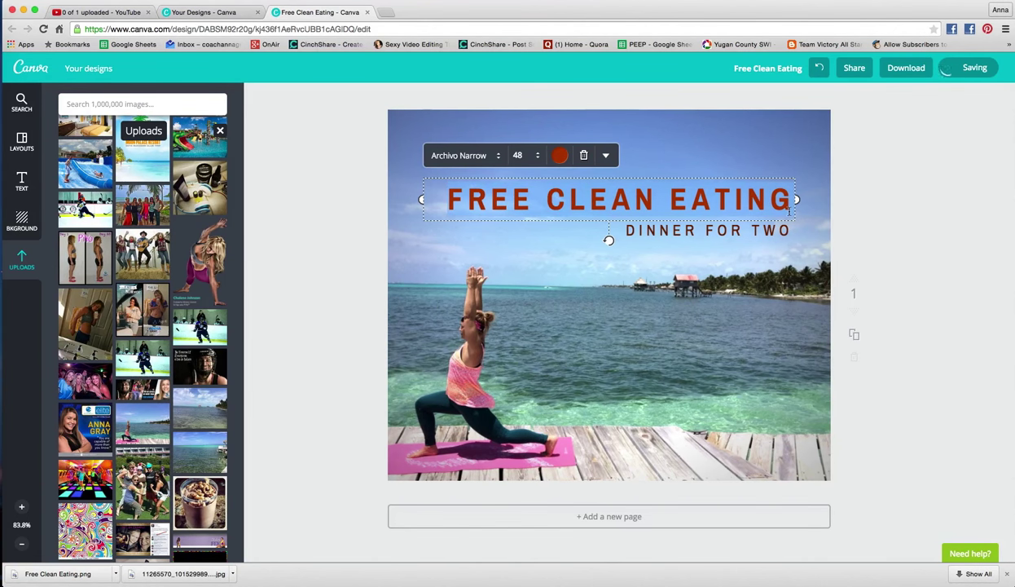
type("FREE")
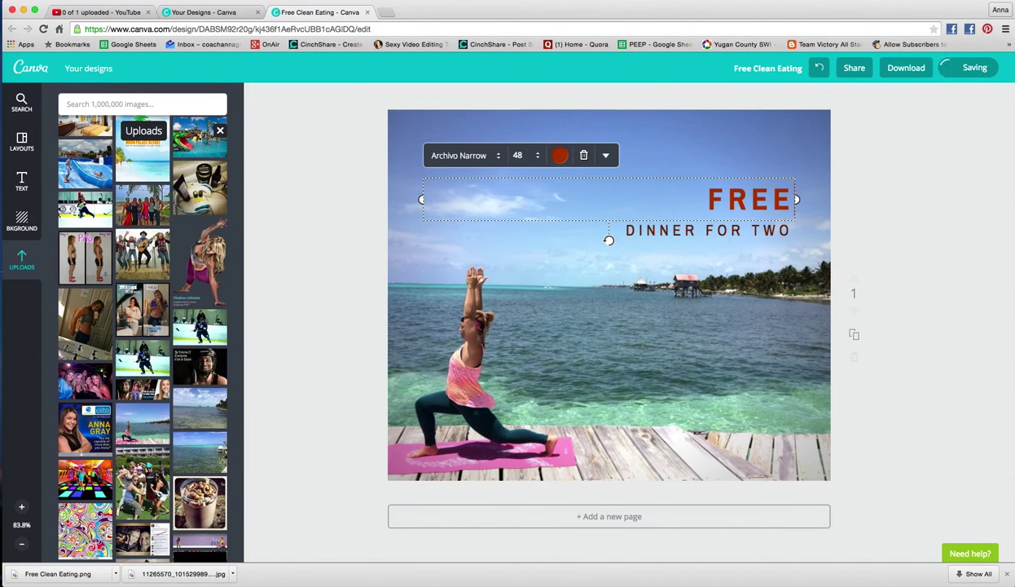
type(" YOURS")
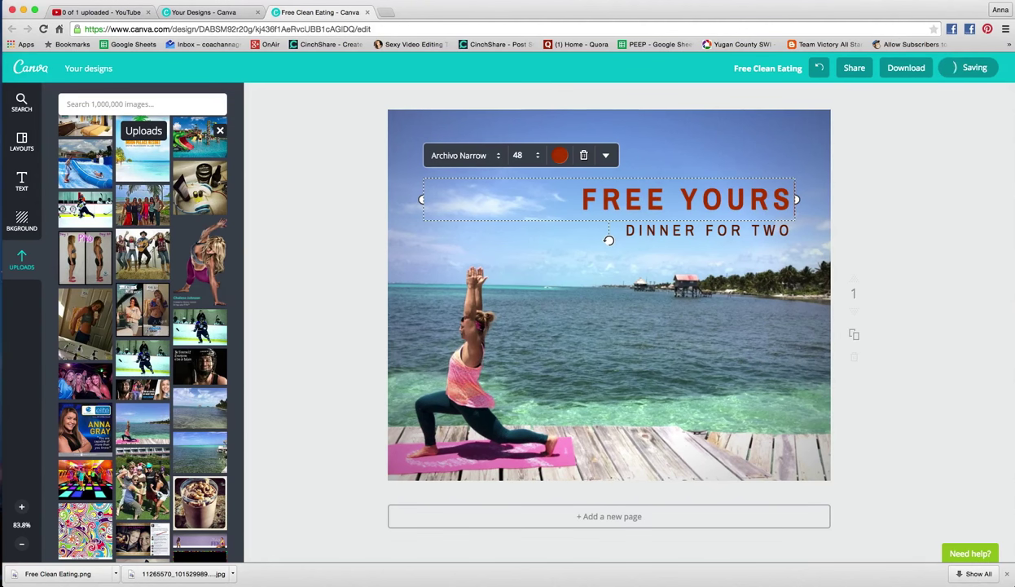
type("ELF")
Delete the "DINNER FOR TWO" subtitle text below the headline.
left_click(774, 232)
left_click(761, 231)
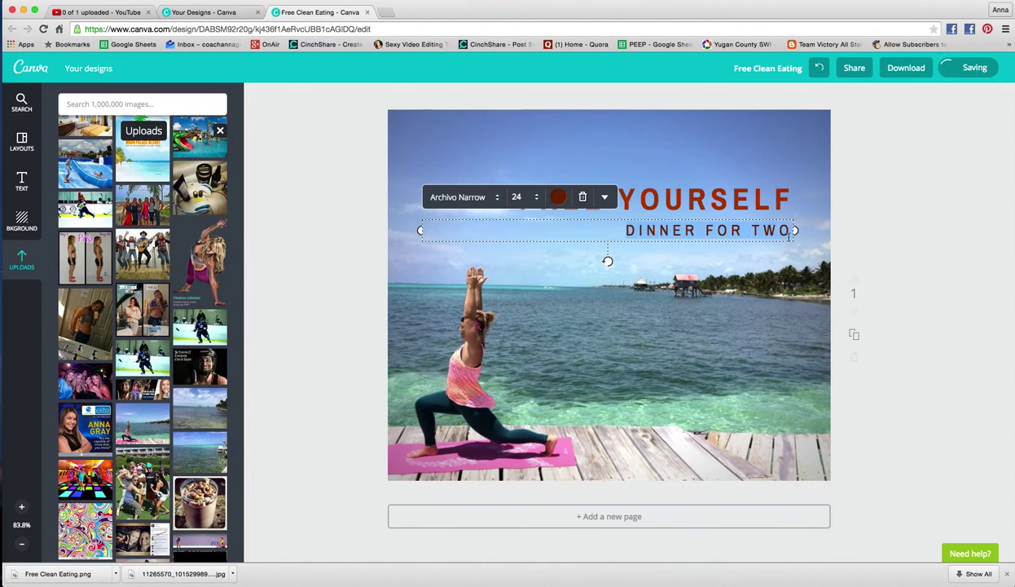
key("ctrl+a")
key("BackSpace")
left_click(707, 328)
Try several custom colours on the FREE YOURSELF headline and settle on purple with colour code b925ad.
left_click(652, 199)
left_click(559, 155)
left_click(604, 216)
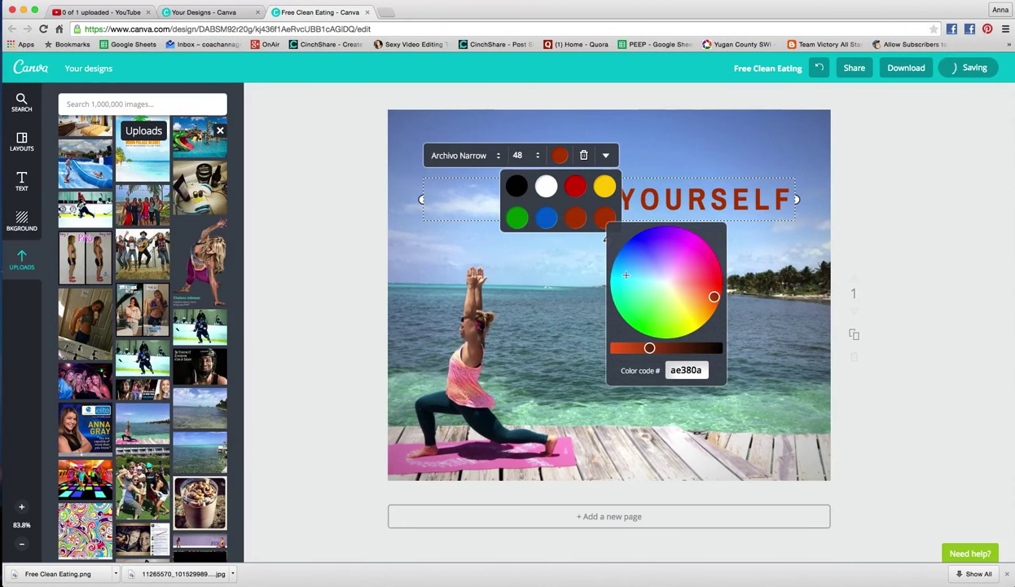
double_click(686, 368)
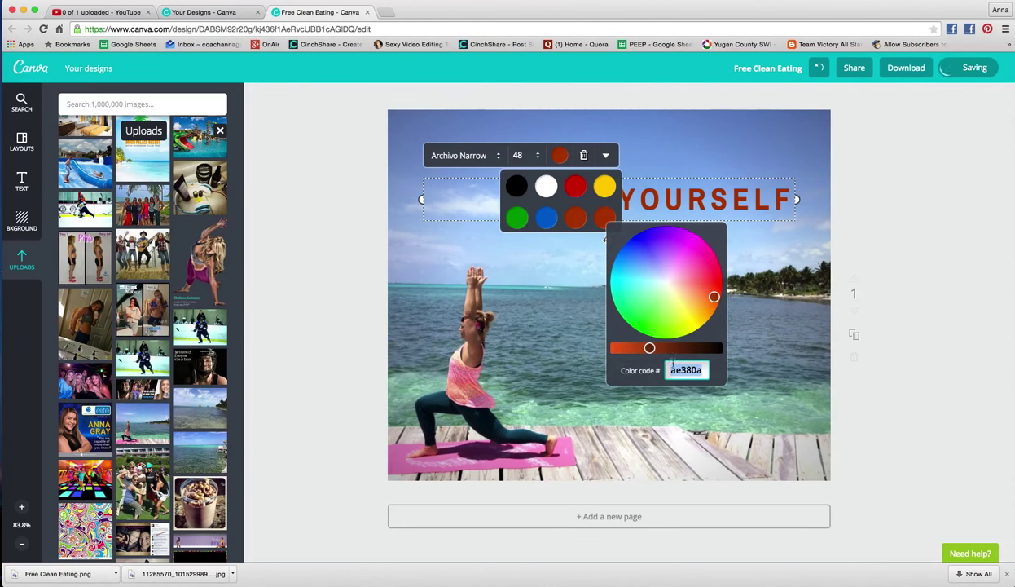
left_click(657, 274)
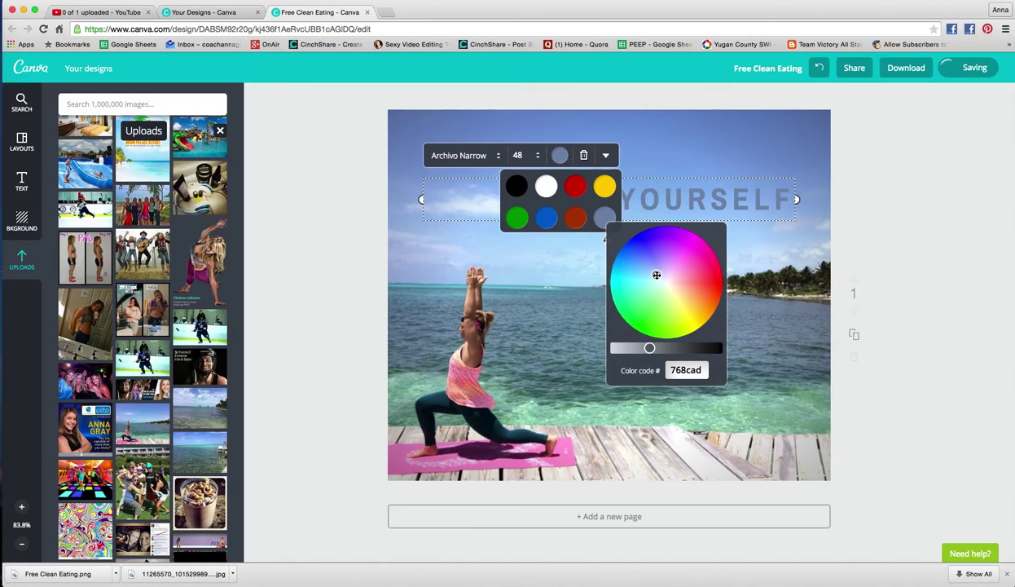
left_click(649, 281)
left_click(656, 267)
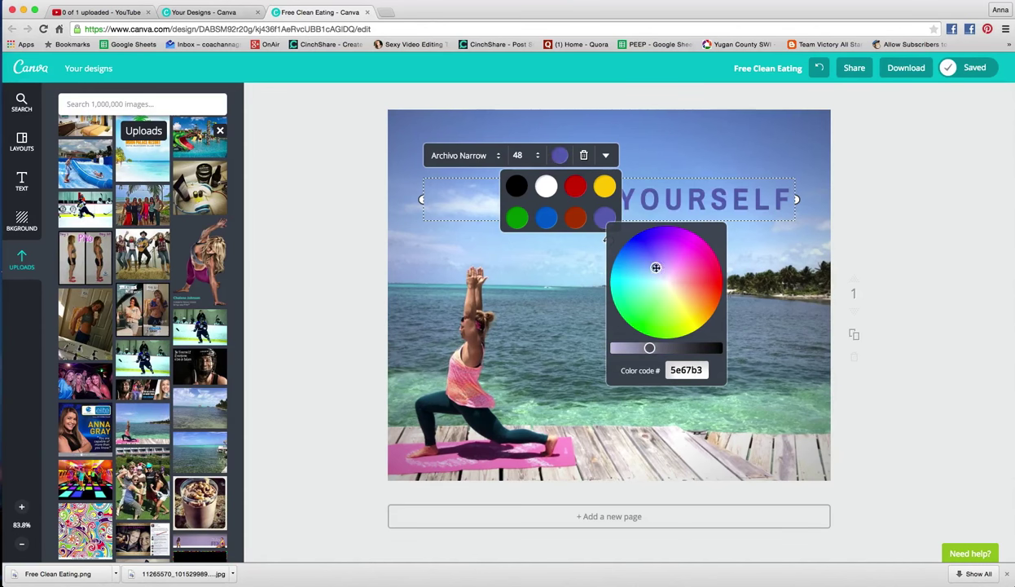
left_click(630, 319)
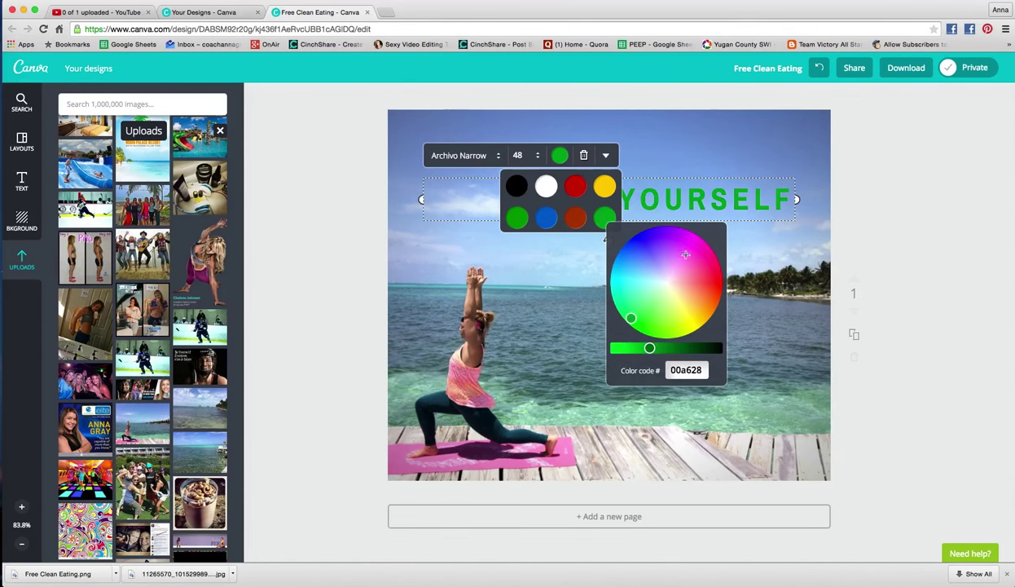
left_click(683, 249)
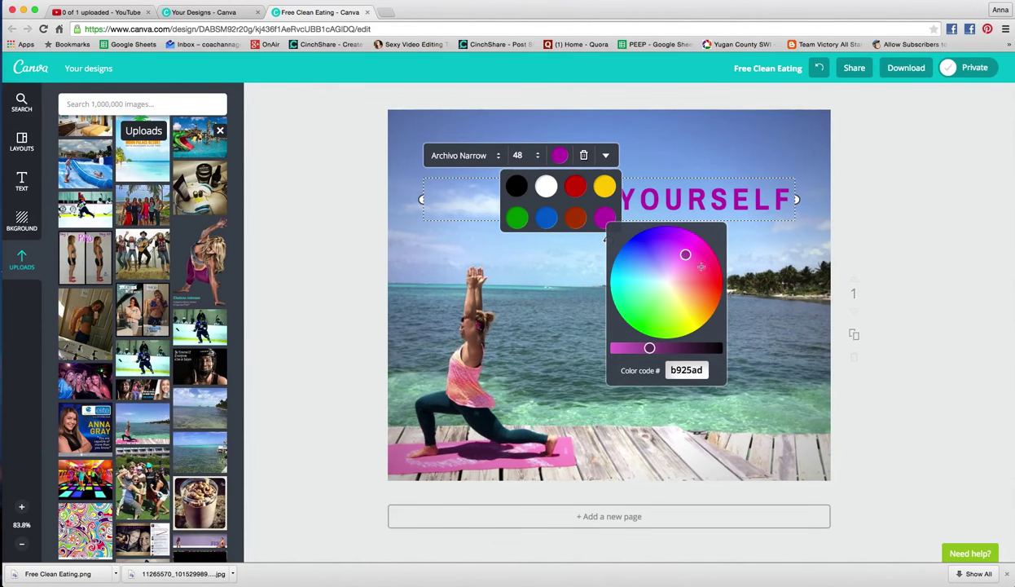
left_click(868, 242)
left_click(848, 237)
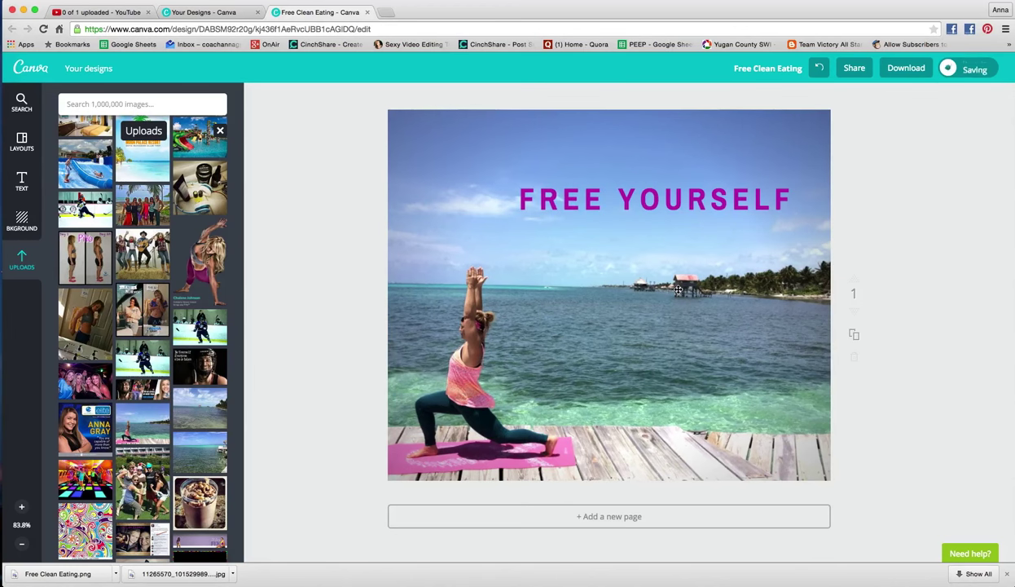
left_click(678, 289)
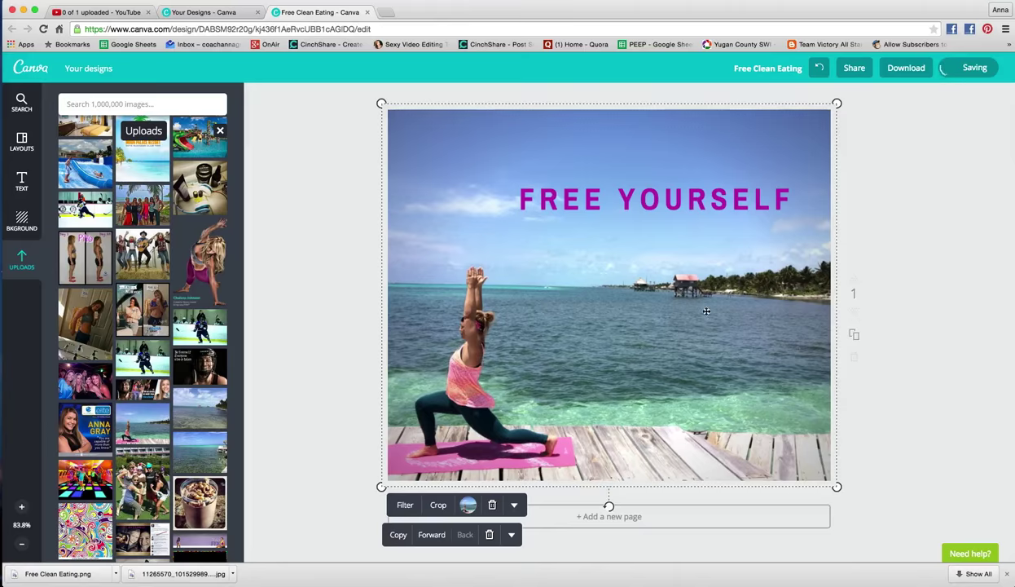
left_click(878, 283)
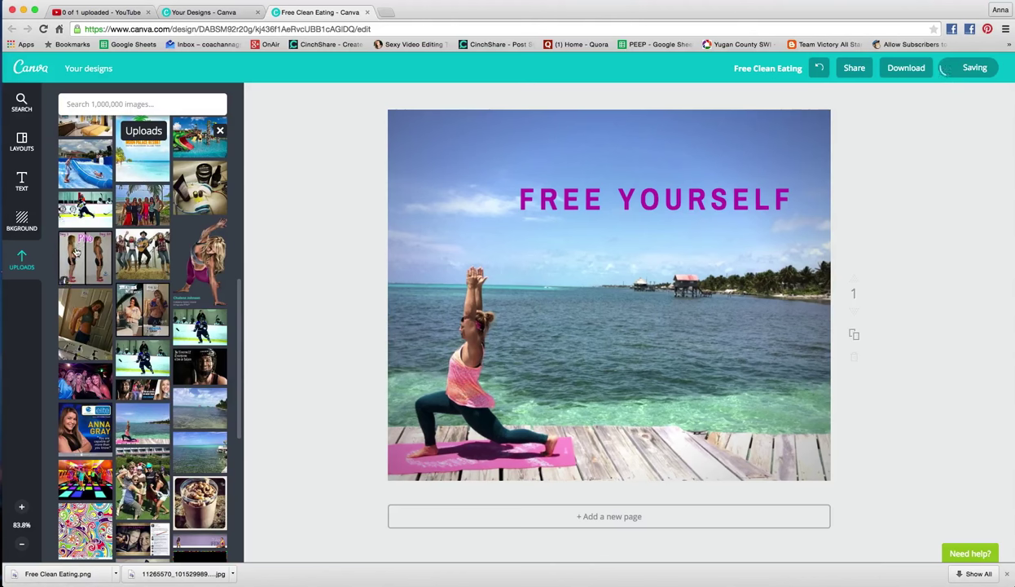
Browse the layouts and apply the black Bono quote layout, "Music can change the world because it can change people.".
scroll(76, 251, "up", 15)
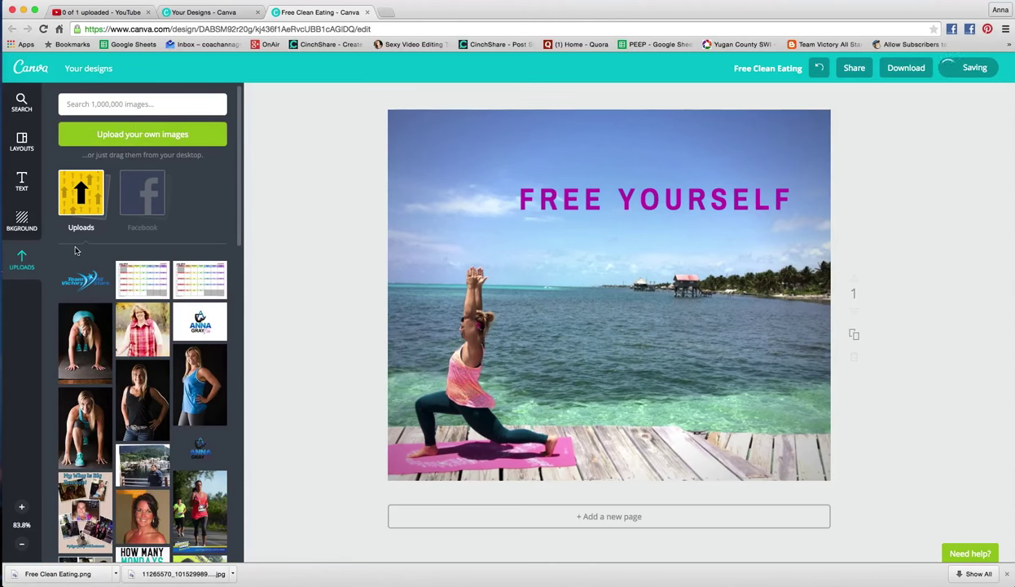
left_click(22, 143)
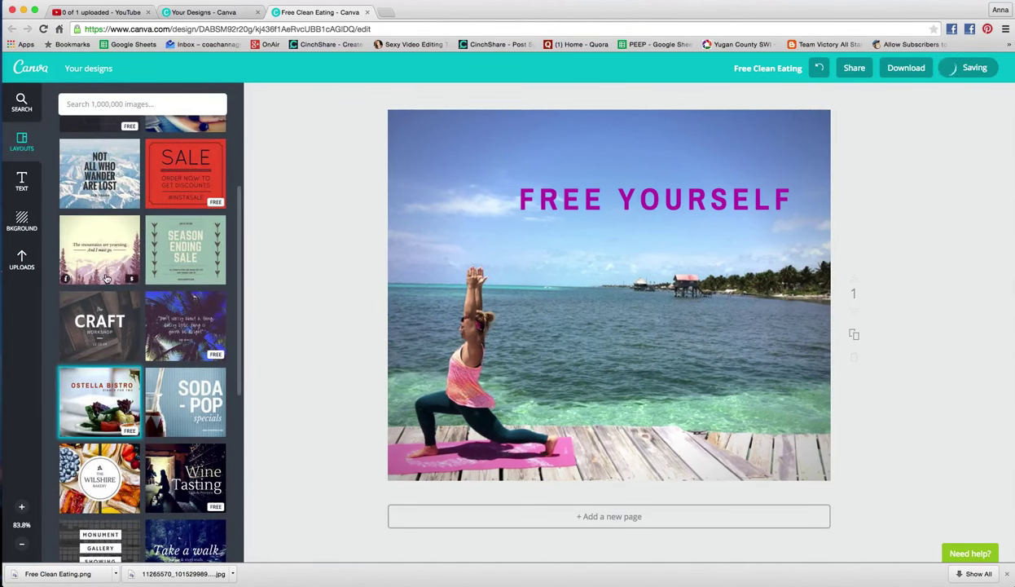
scroll(106, 279, "down", 5)
scroll(106, 279, "down", 1)
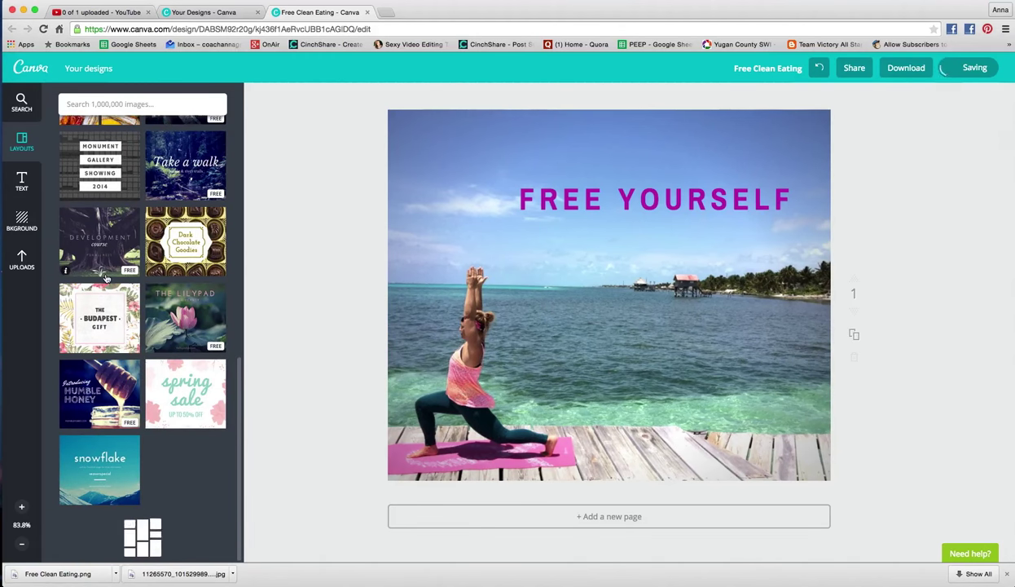
scroll(106, 279, "down", 2)
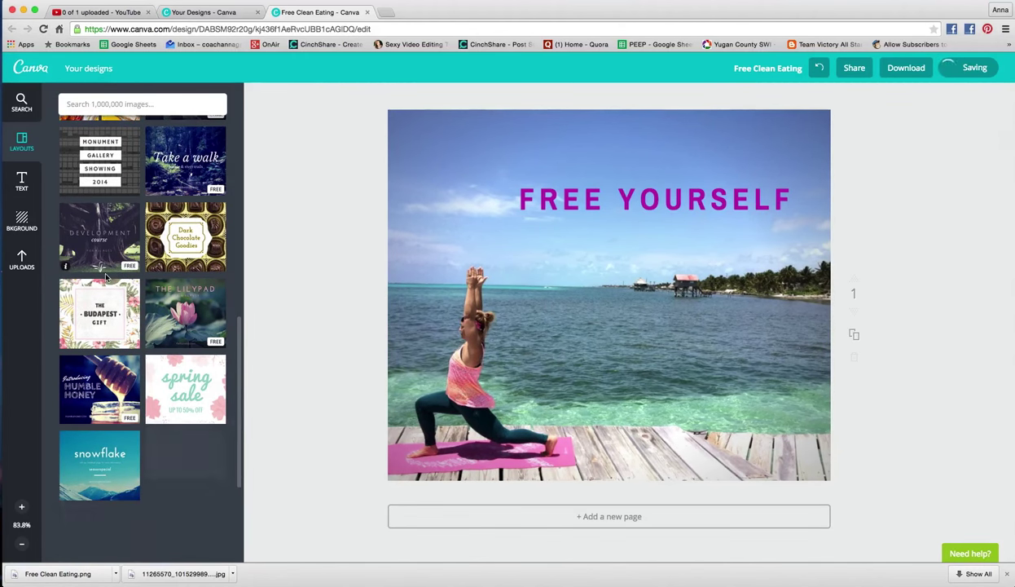
scroll(106, 278, "down", 6)
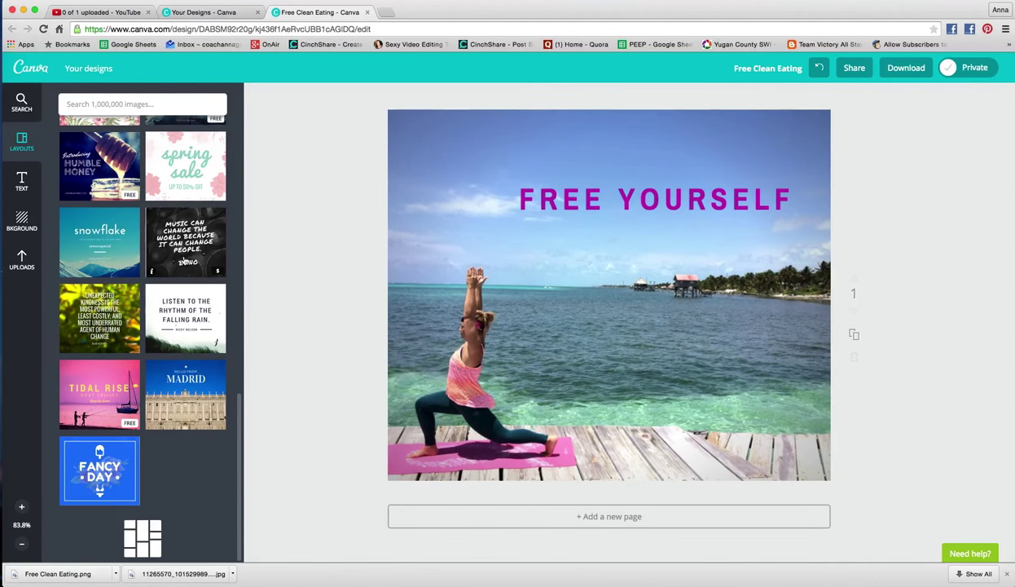
left_click(188, 252)
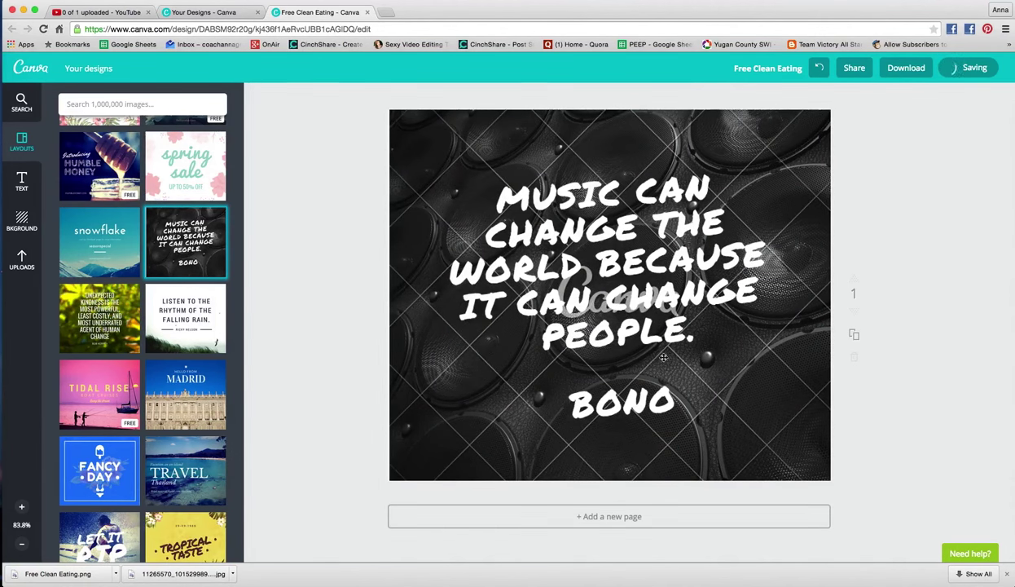
left_click(780, 337)
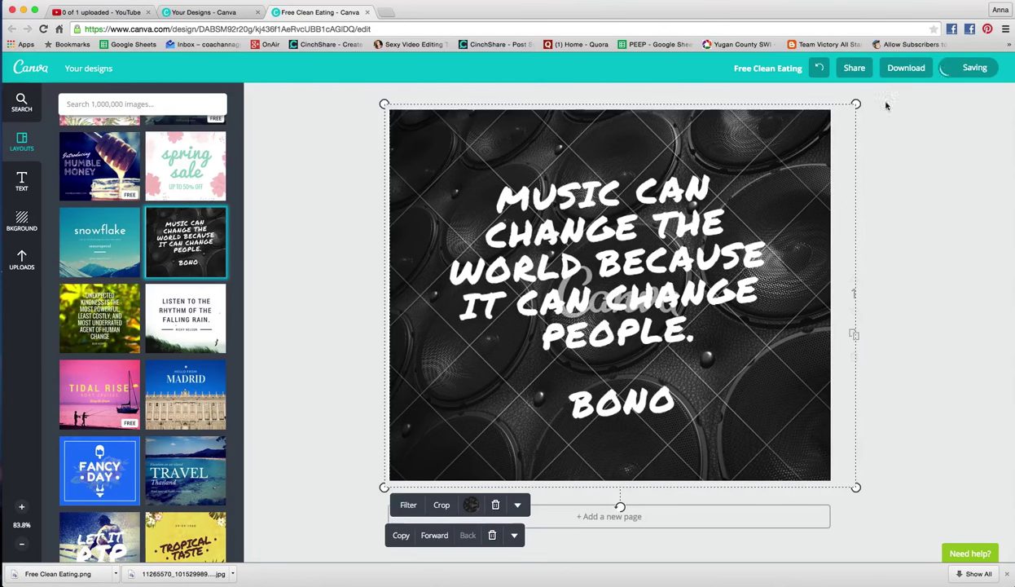
Try to download the Bono quote design as an image, and dismiss the premium elements purchase.
left_click(906, 67)
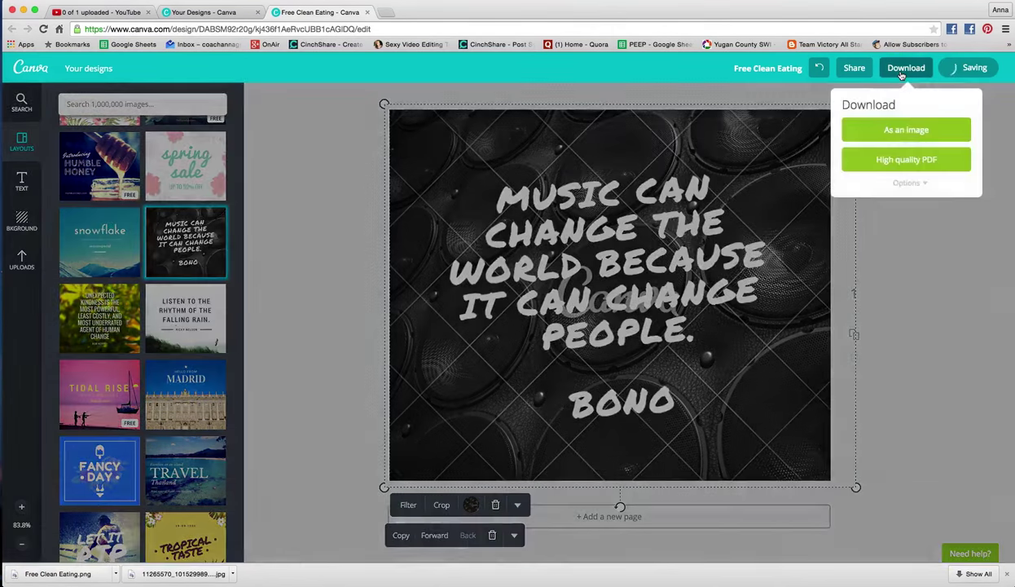
left_click(910, 129)
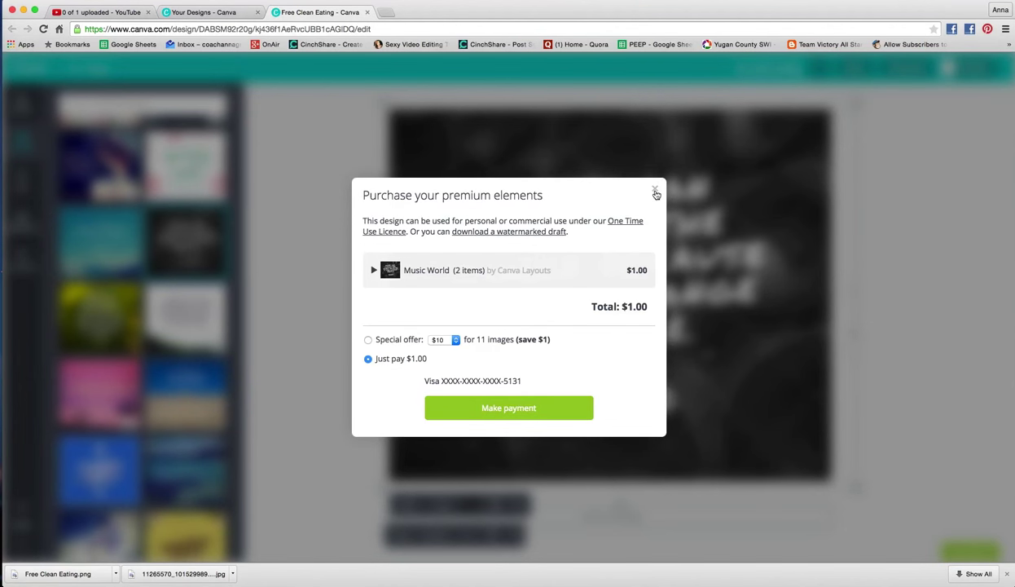
left_click(654, 190)
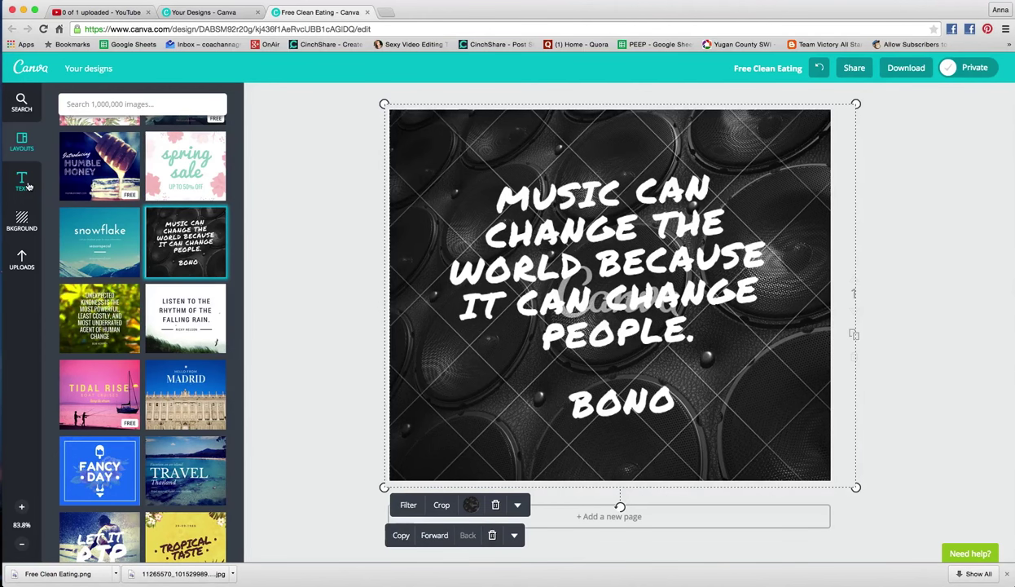
Search the image library for "fitness" and replace the quote's background with the $1.00 photo of people working out with dumbbells.
left_click(21, 140)
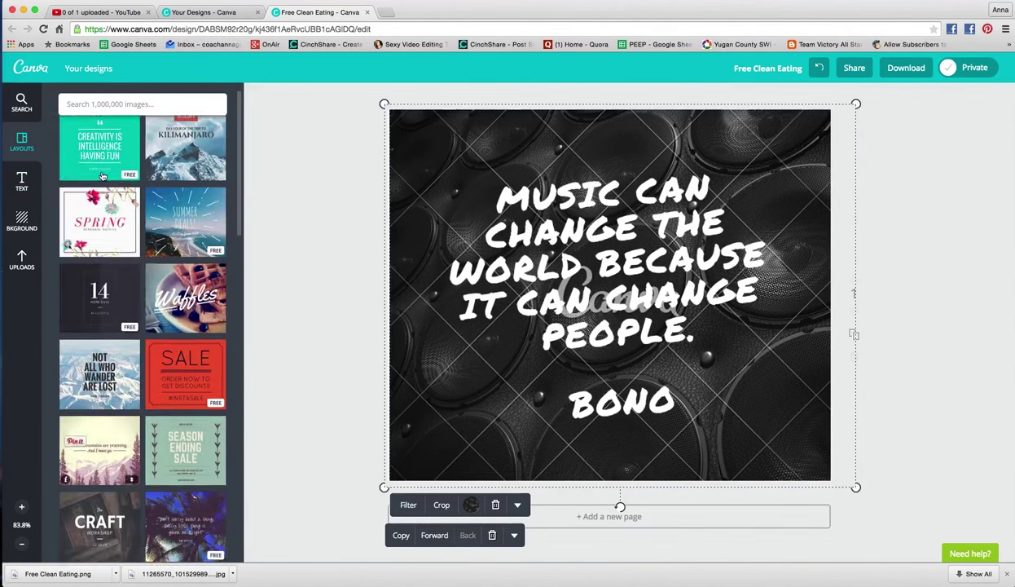
left_click(129, 104)
type("fitness")
key("Return")
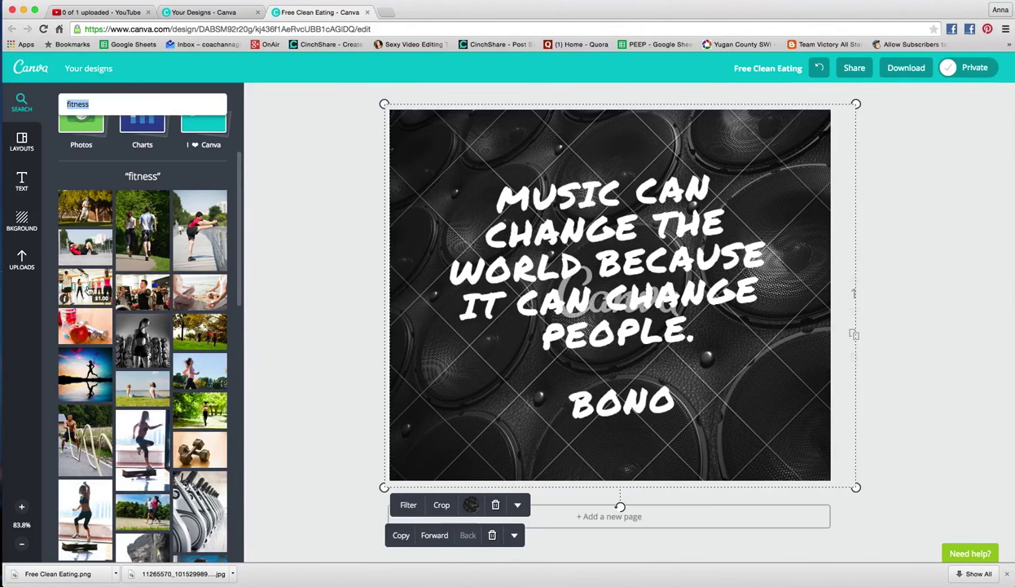
left_click_drag(88, 291, 587, 212)
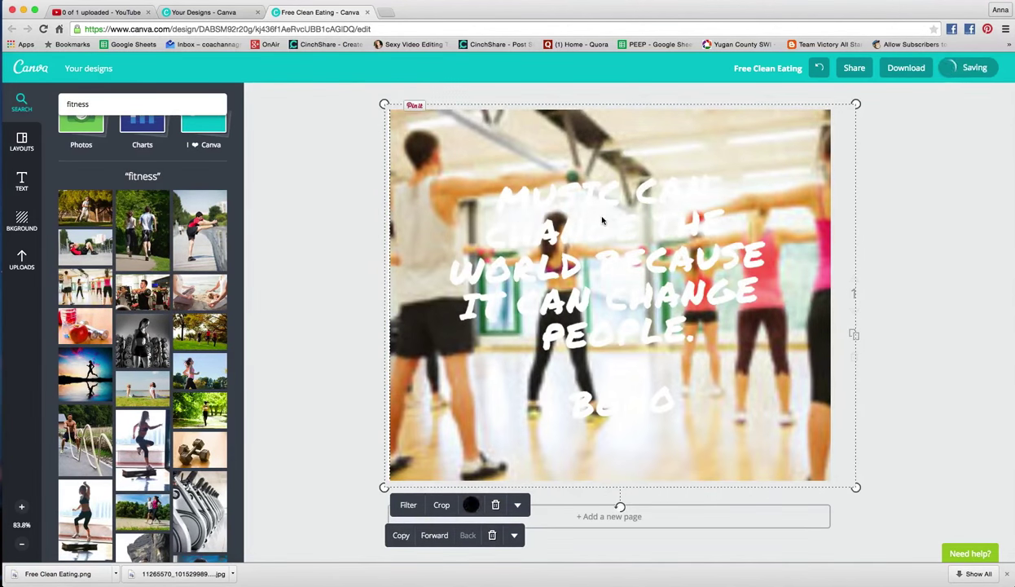
Change the colour of all the quote text, including BONO, to black.
left_click(593, 249)
key("ctrl+a")
left_click(565, 133)
left_click(522, 164)
left_click(878, 195)
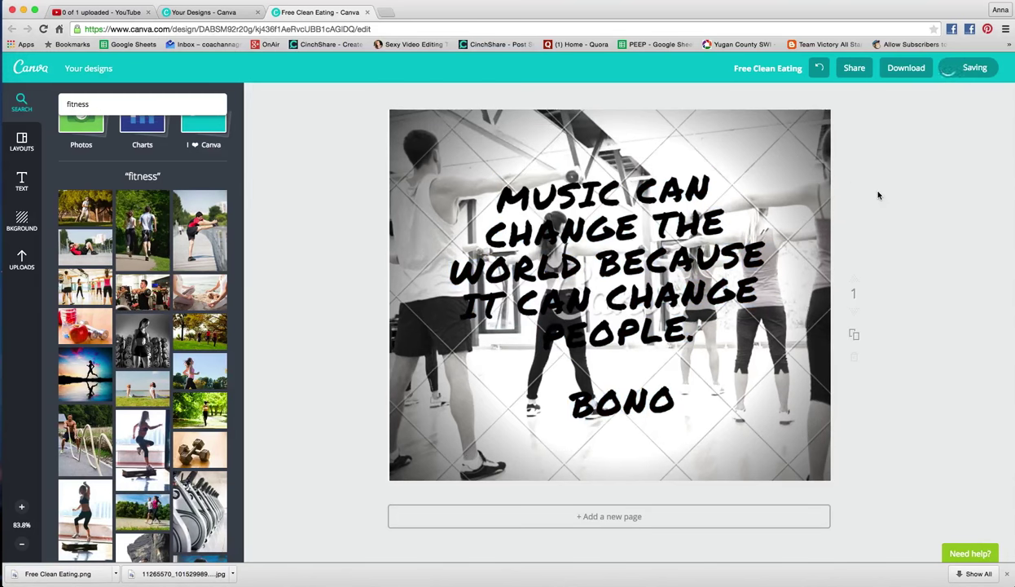
Recolour all the quote text, including BONO, with the preset red.
left_click(714, 243)
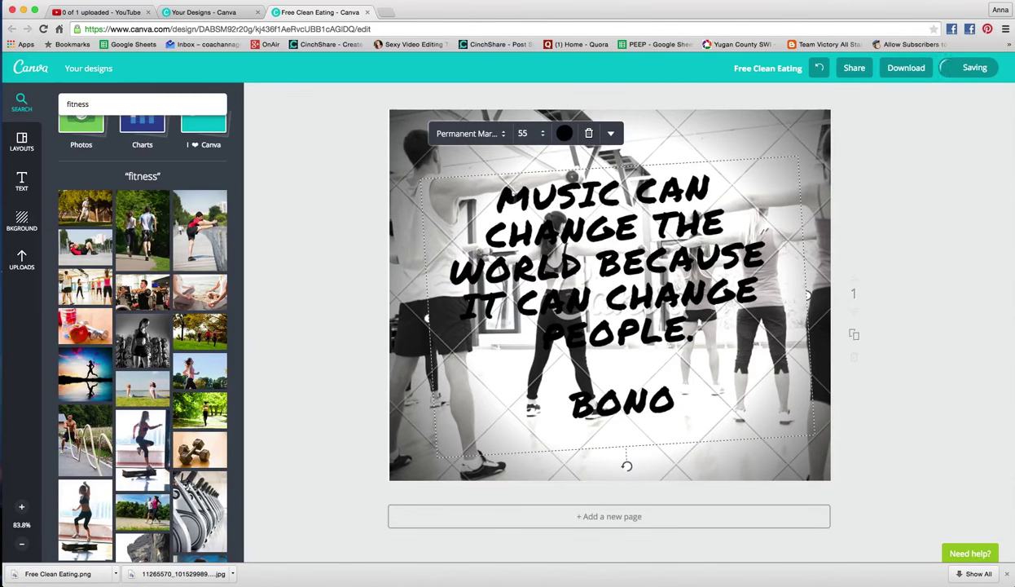
key("ctrl+a")
left_click_drag(652, 342, 652, 384)
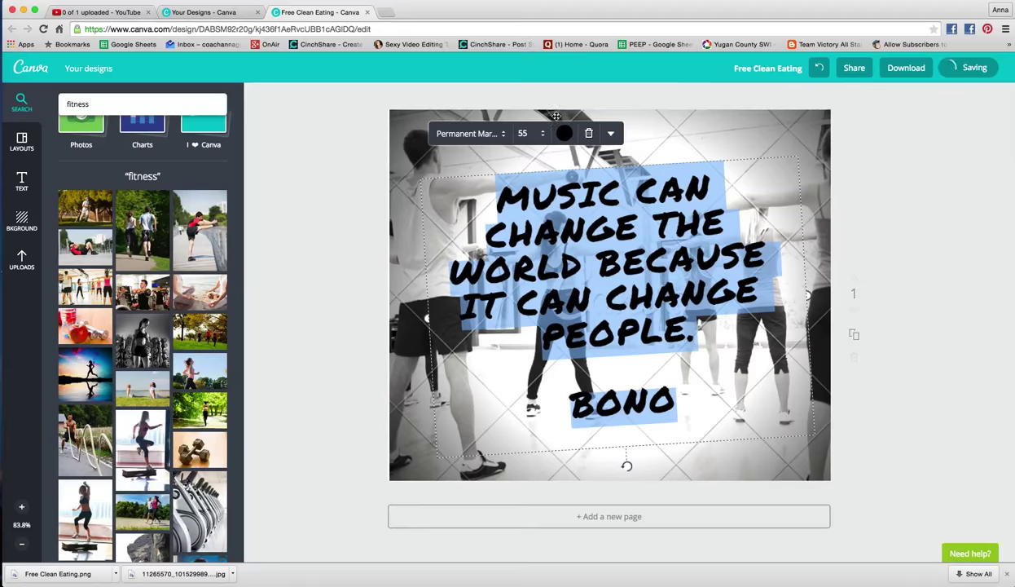
left_click(563, 135)
left_click(552, 166)
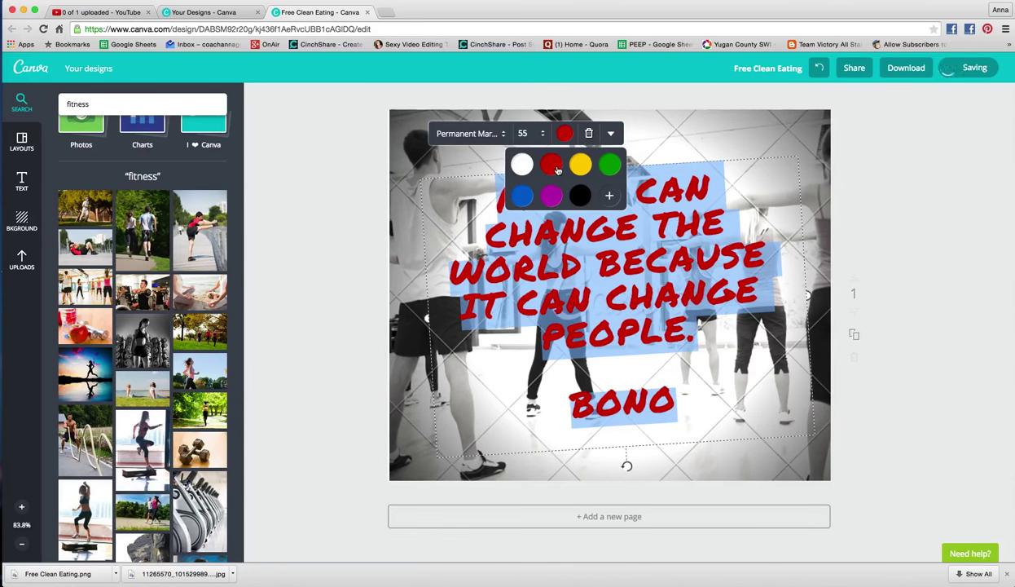
left_click(887, 261)
left_click(713, 295)
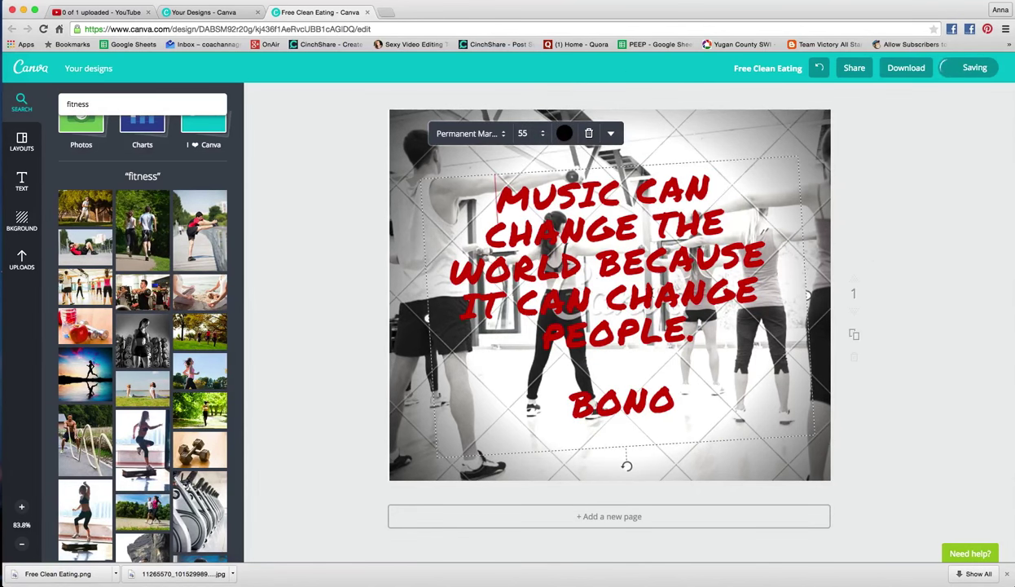
left_click_drag(497, 186, 658, 332)
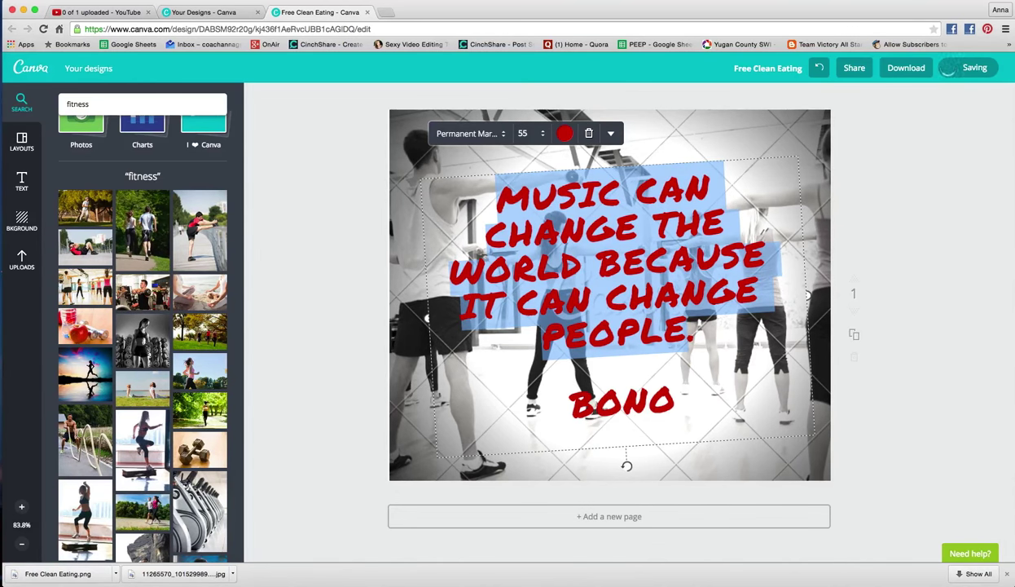
left_click(926, 303)
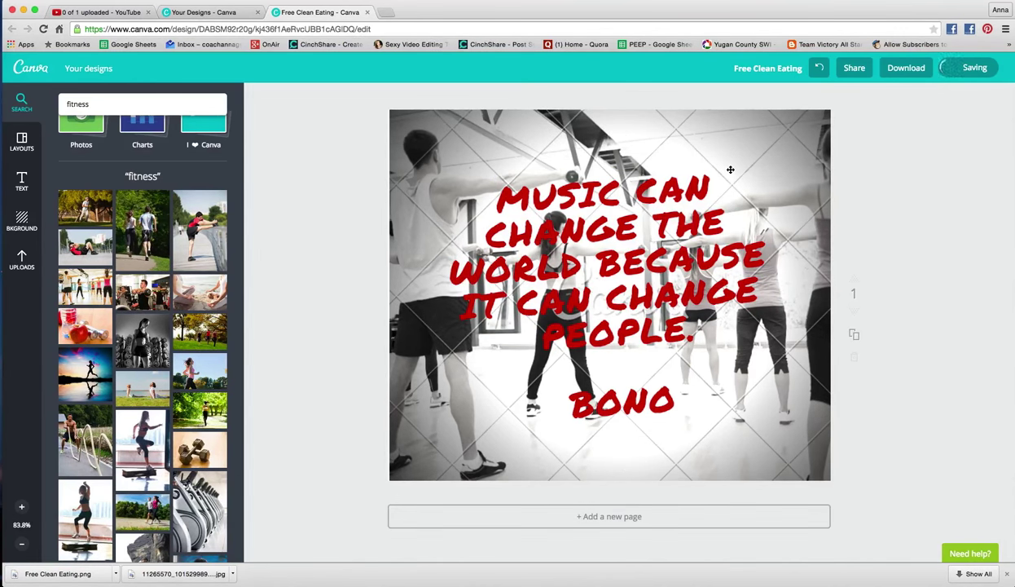
Try to download the fitness version of the quote design, and dismiss the $1.00 premium elements purchase.
left_click(906, 68)
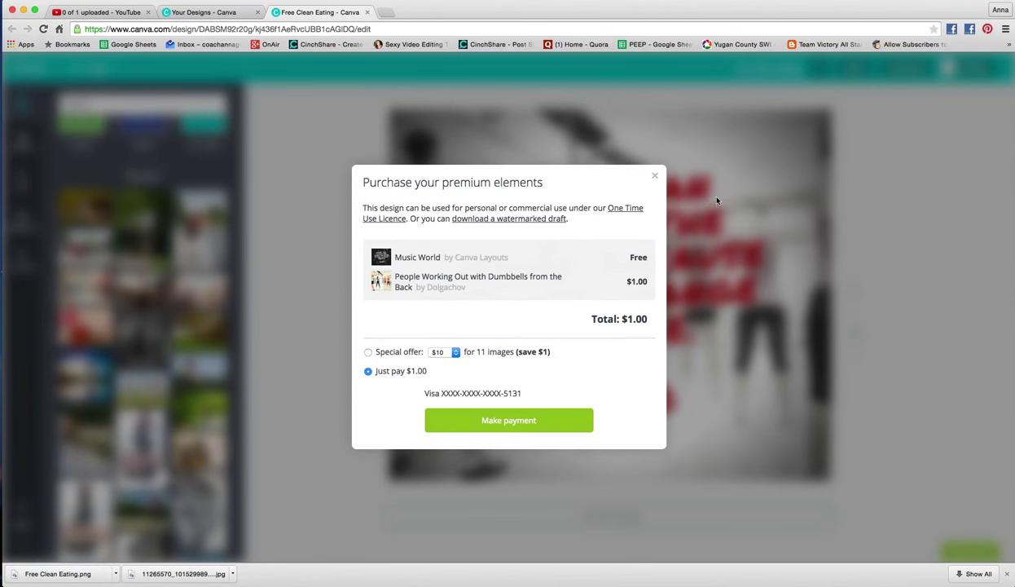
left_click(657, 179)
Try the uploaded Team Victory All Stars logo as the design's background, and undo the replacement.
left_click_drag(199, 293, 481, 423)
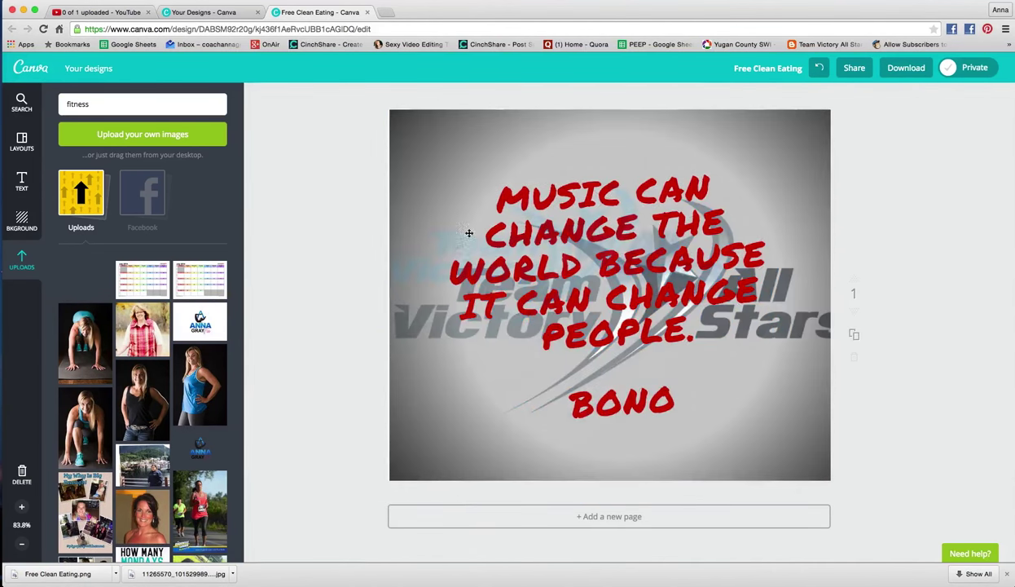
left_click(563, 304)
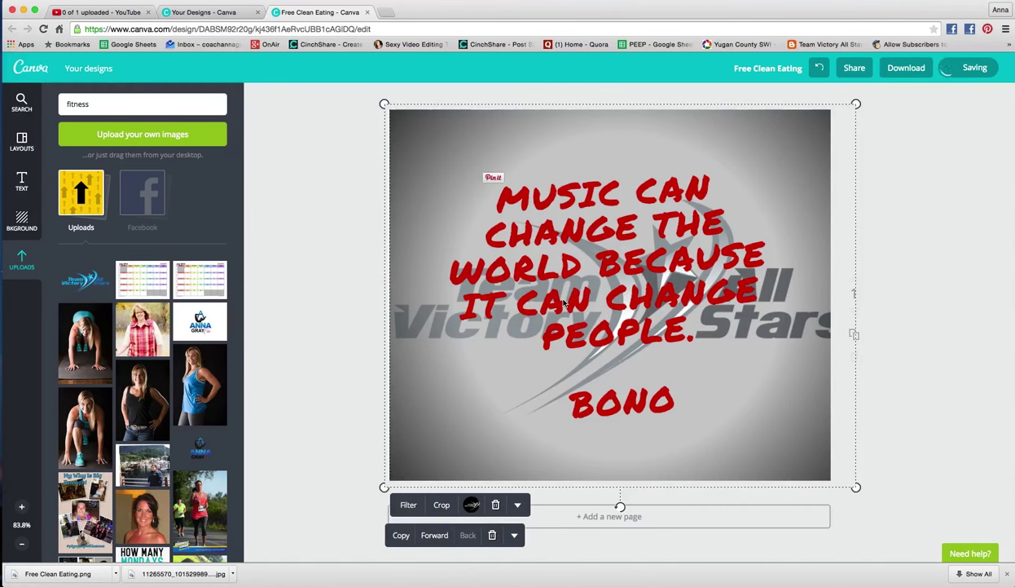
left_click(819, 67)
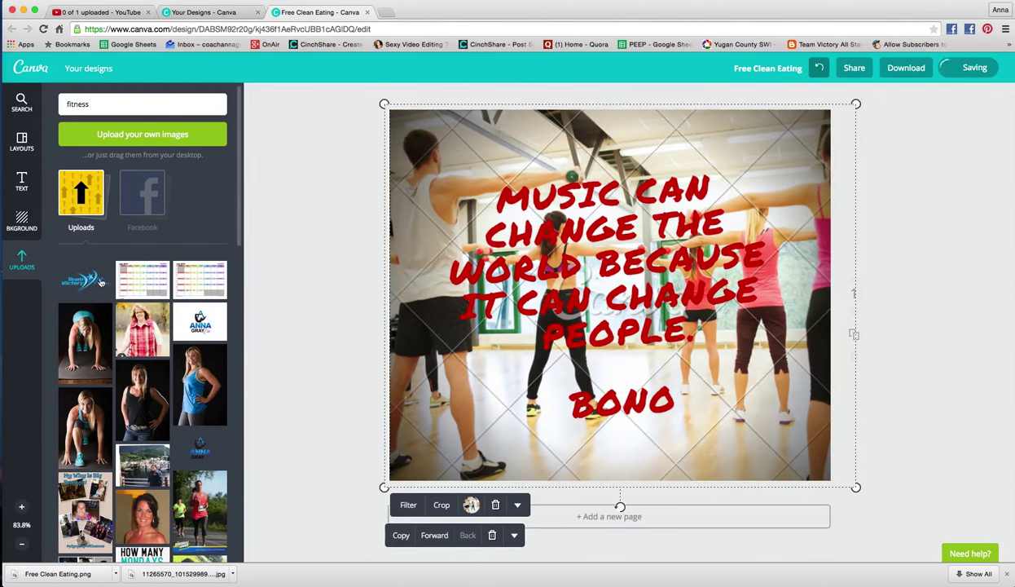
Place the uploaded blue-and-black personal logo in the middle of the quote design, move it slightly and undo the last change.
left_click_drag(101, 281, 204, 236)
left_click(199, 448)
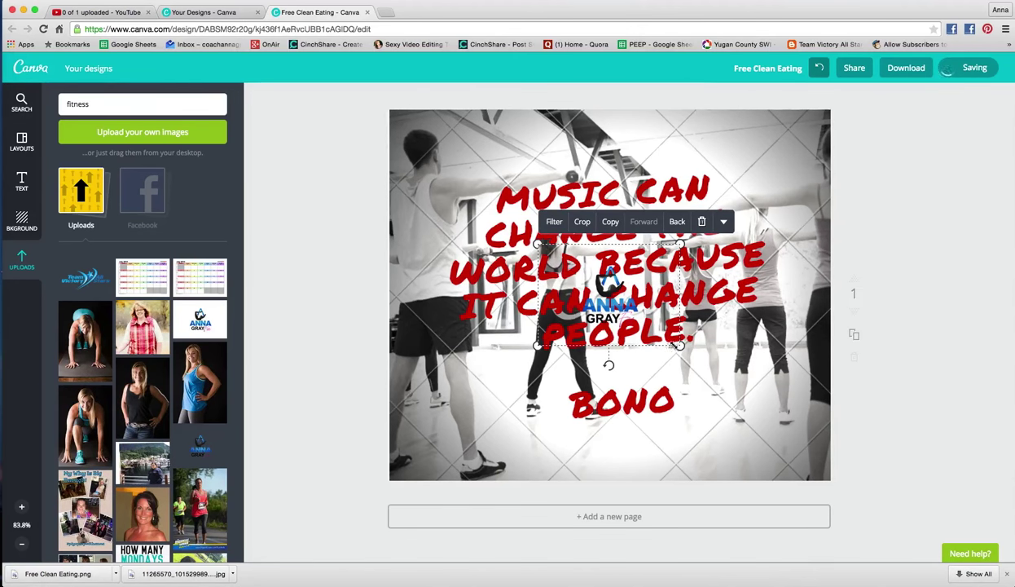
left_click_drag(624, 302, 654, 347)
left_click(818, 70)
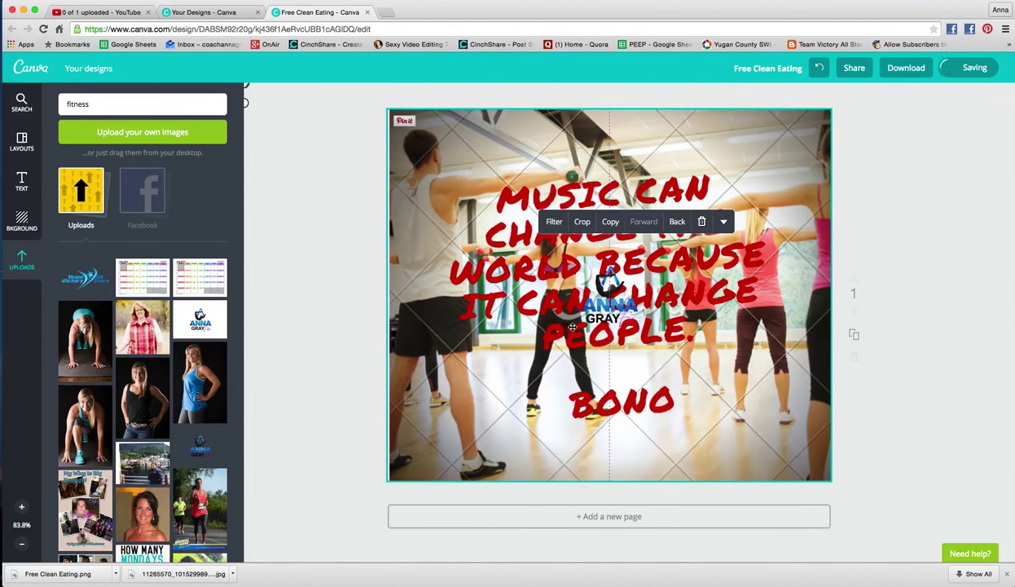
left_click(891, 297)
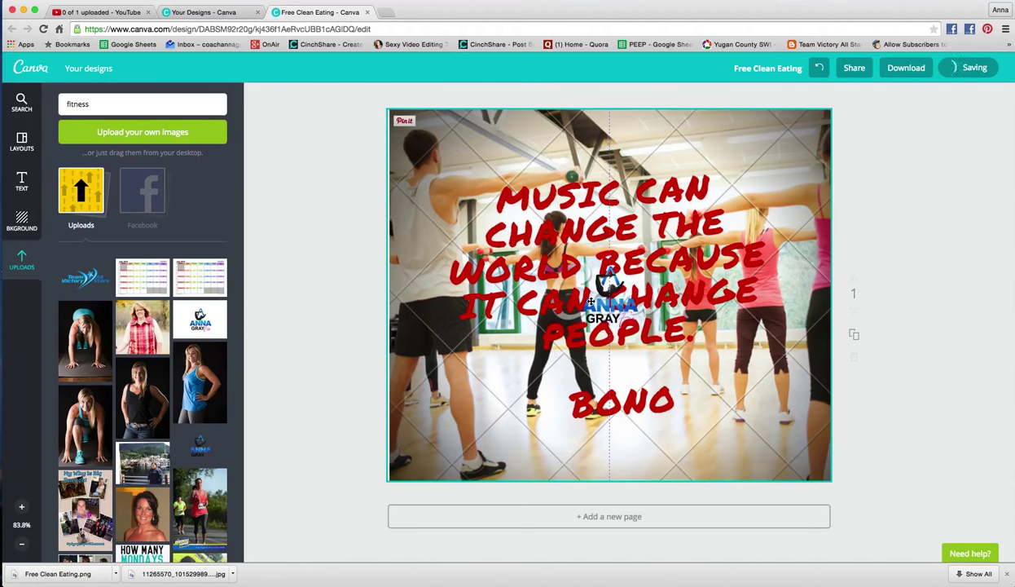
Leave the quote design's editor without waiting for auto-save and return to the list of own designs.
left_click(11, 151)
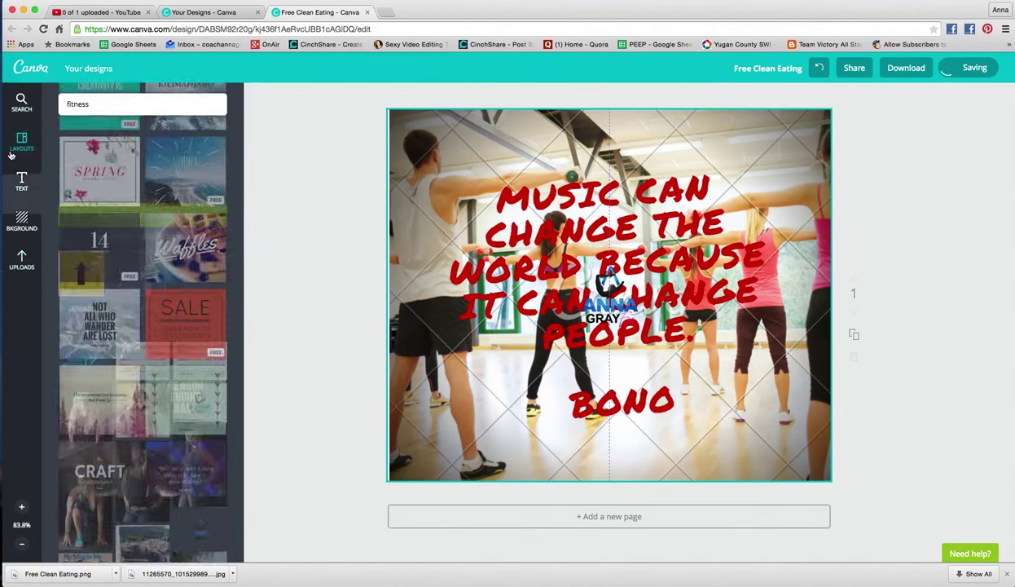
left_click(21, 102)
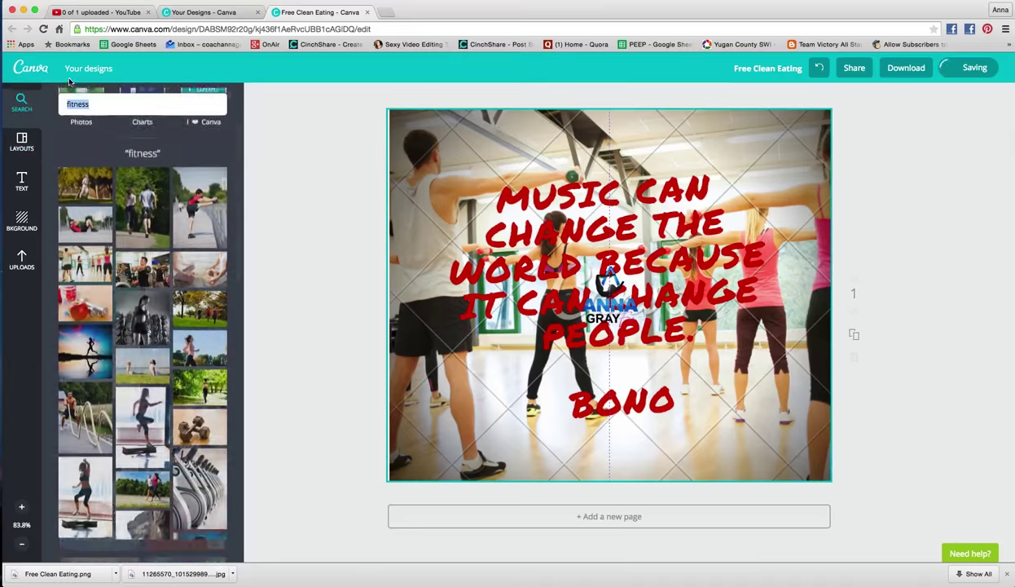
left_click(75, 70)
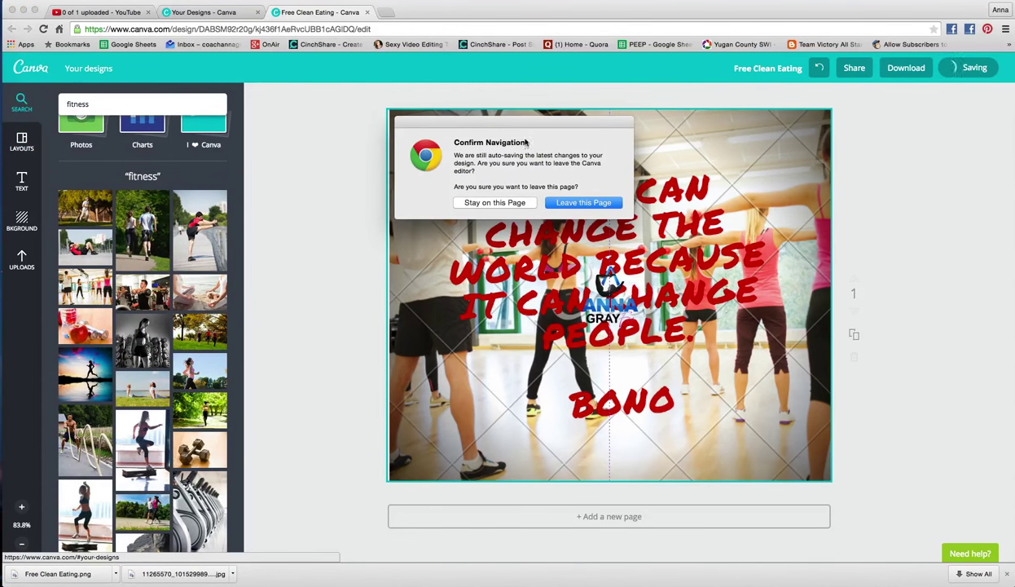
left_click(550, 202)
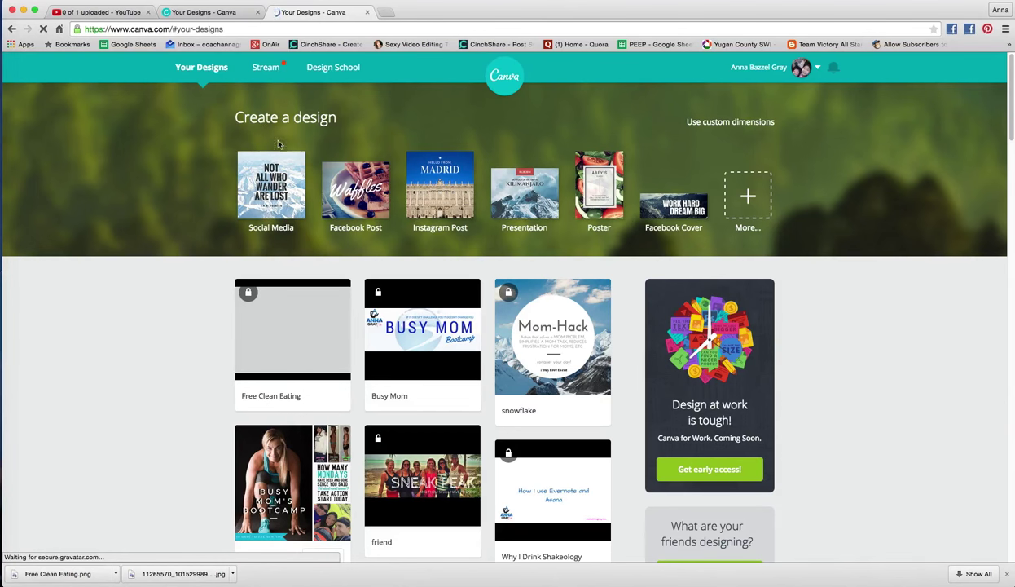
Open the "Busy mom'sbootcamp" and "Busy Mom" designs in turn to view them, returning to the designs list each time.
left_click(300, 473)
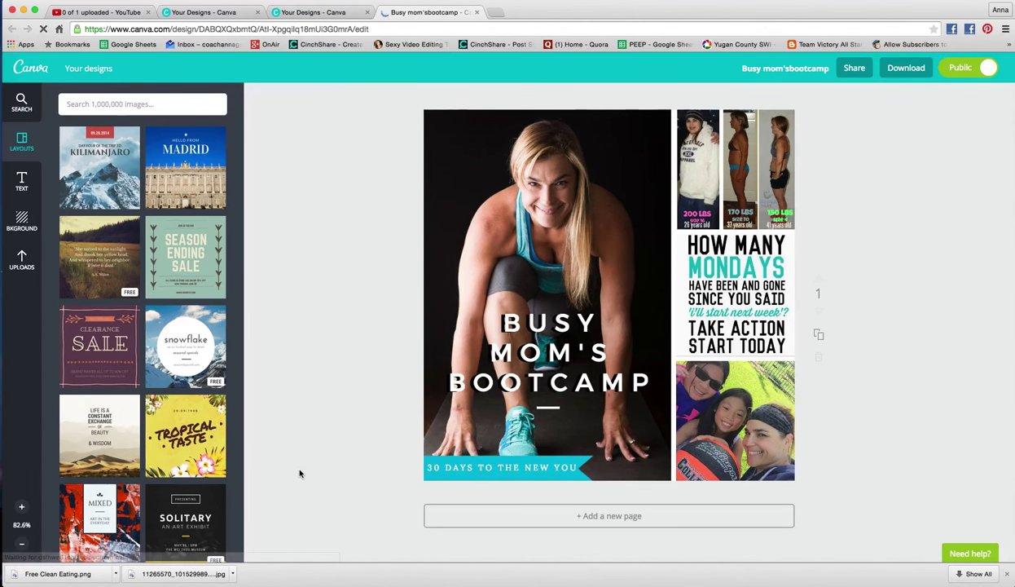
left_click(520, 350)
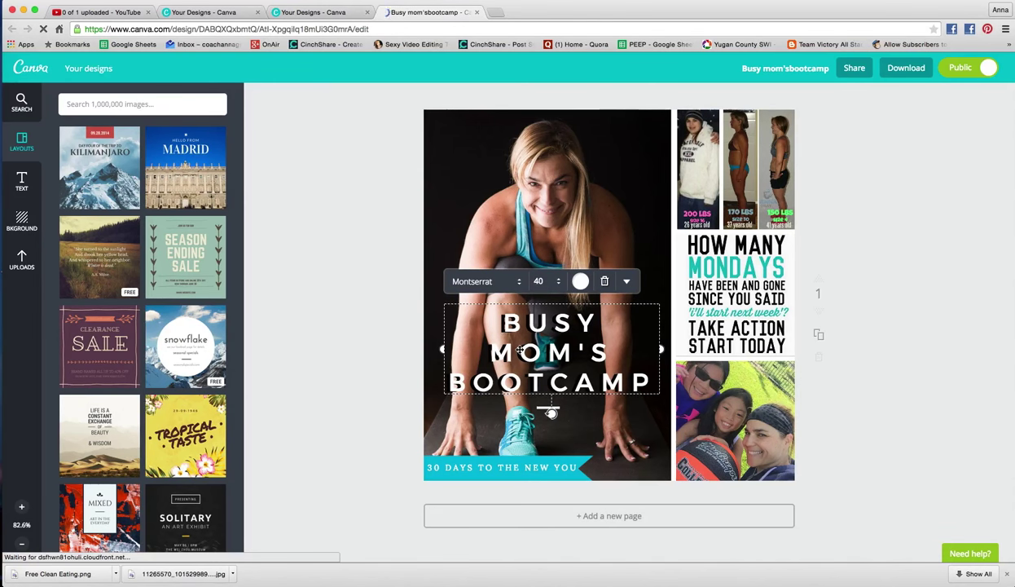
left_click(95, 71)
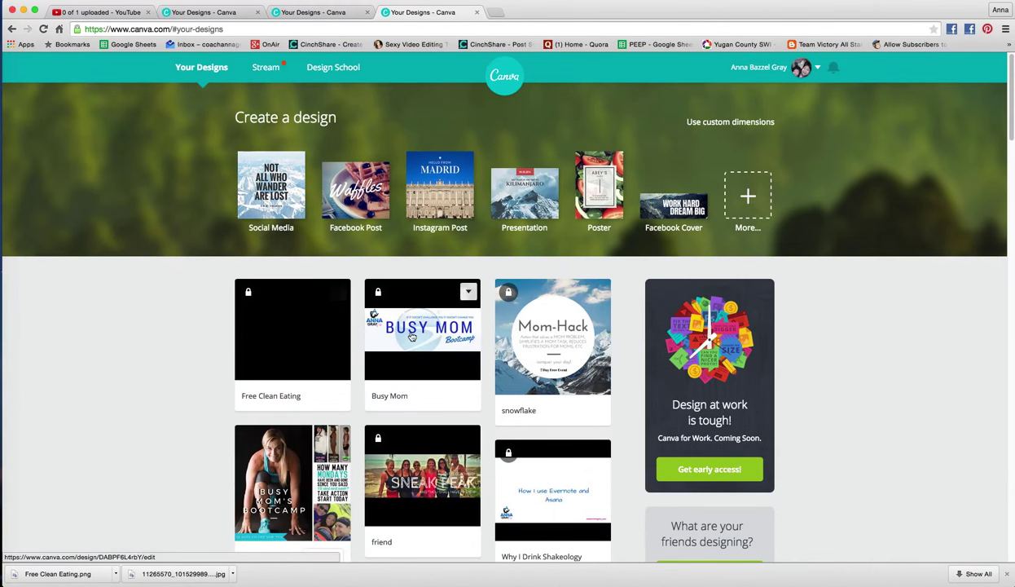
left_click(411, 336)
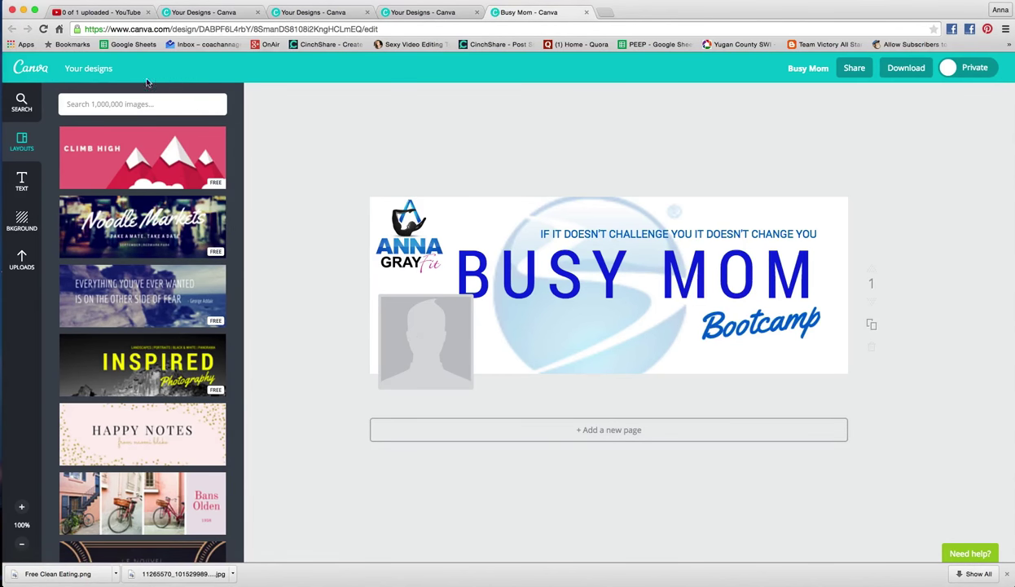
left_click(105, 70)
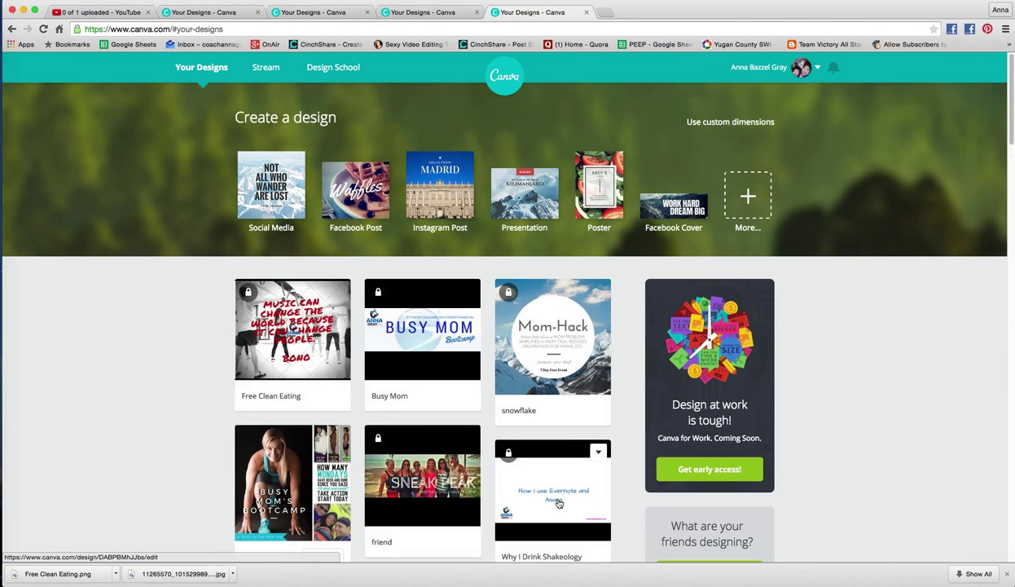
Open the "Why I Drink Shakeology" design from the list of own designs.
scroll(558, 522, "down", 2)
scroll(558, 502, "down", 2)
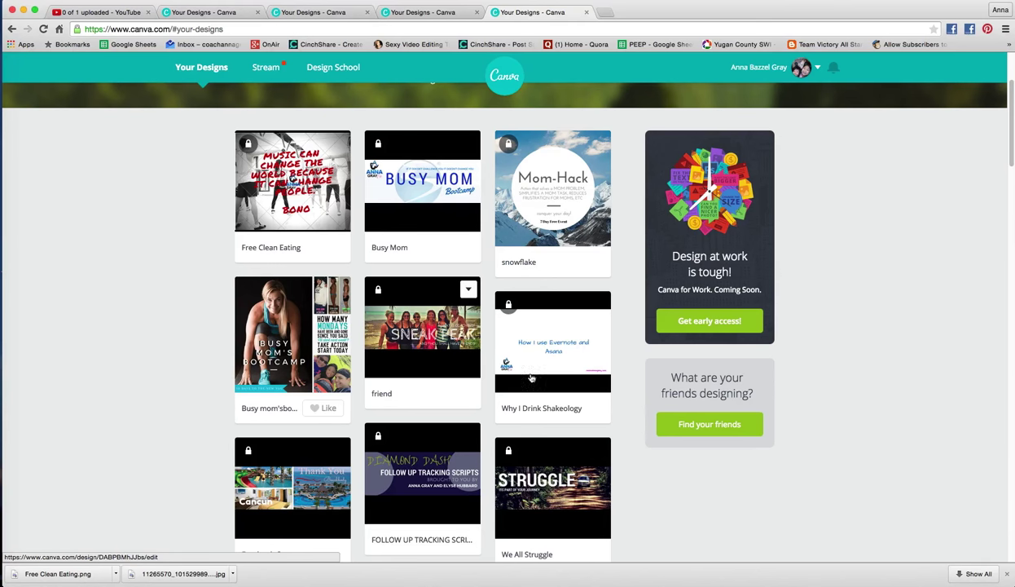
left_click(547, 357)
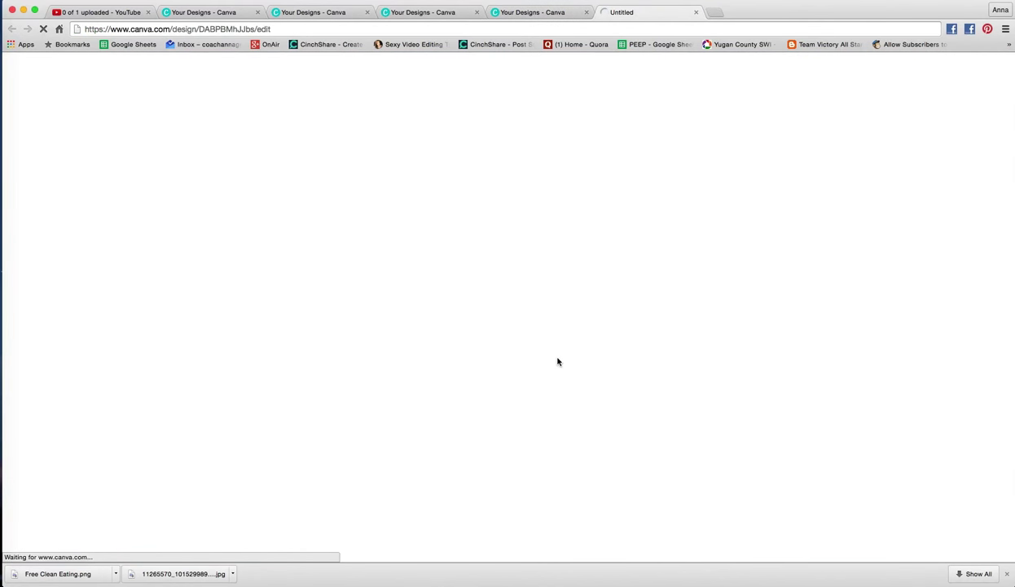